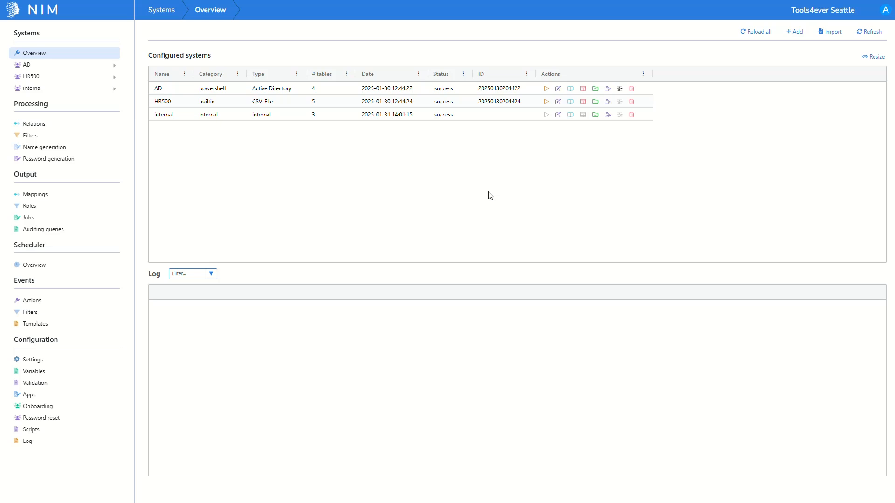
- Enable the Password Reset table in the internal system's configuration, save it and collect the system's data
left_click(53, 96)
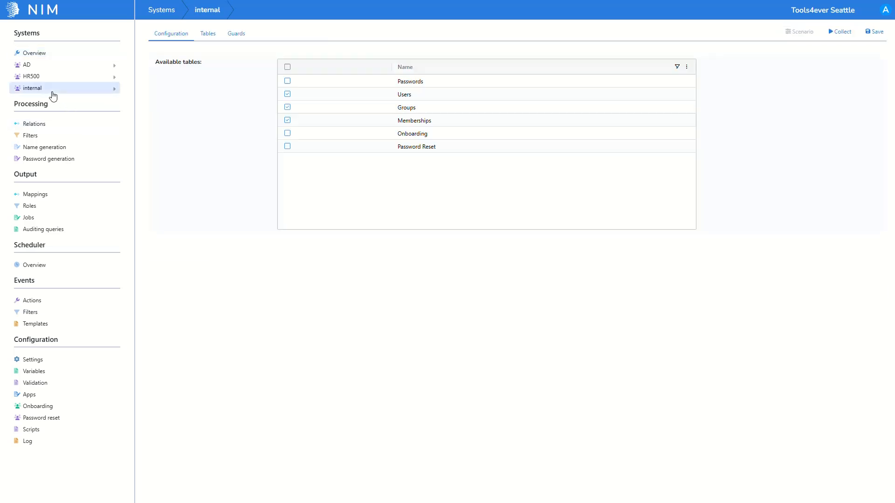
left_click(287, 146)
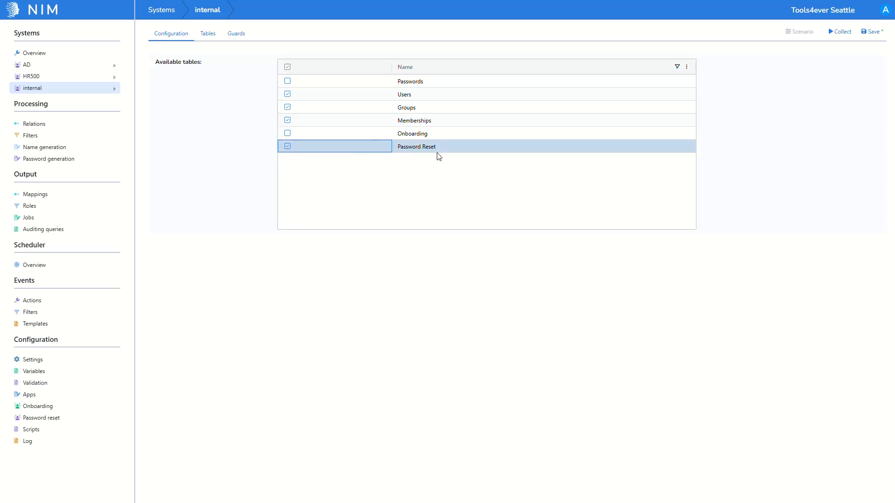
left_click(865, 34)
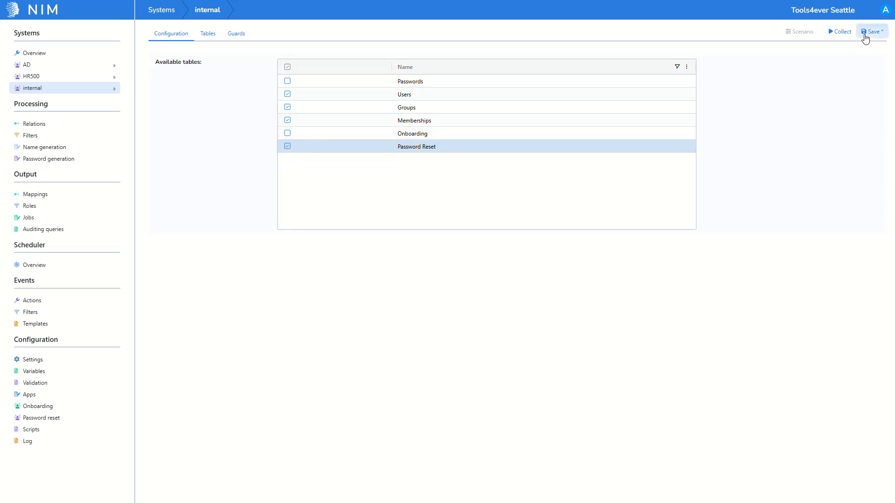
left_click(829, 36)
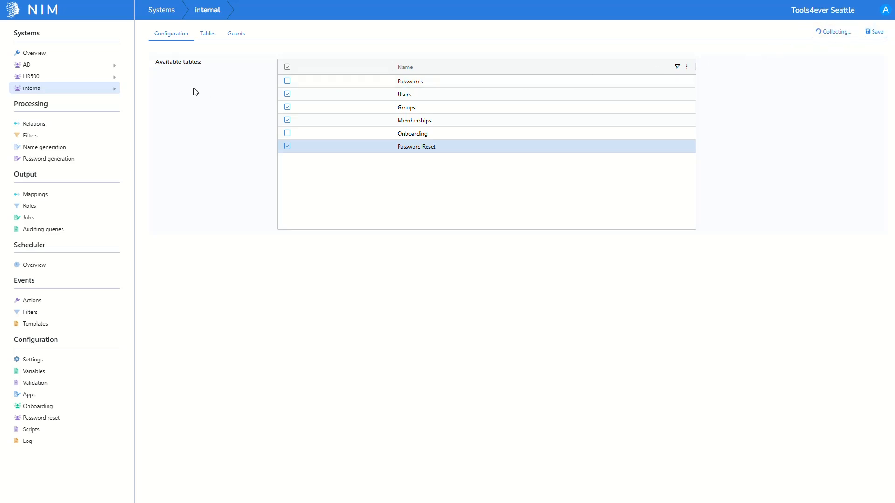
- Open the column definitions of the internal system's password_reset table and save them
left_click(114, 89)
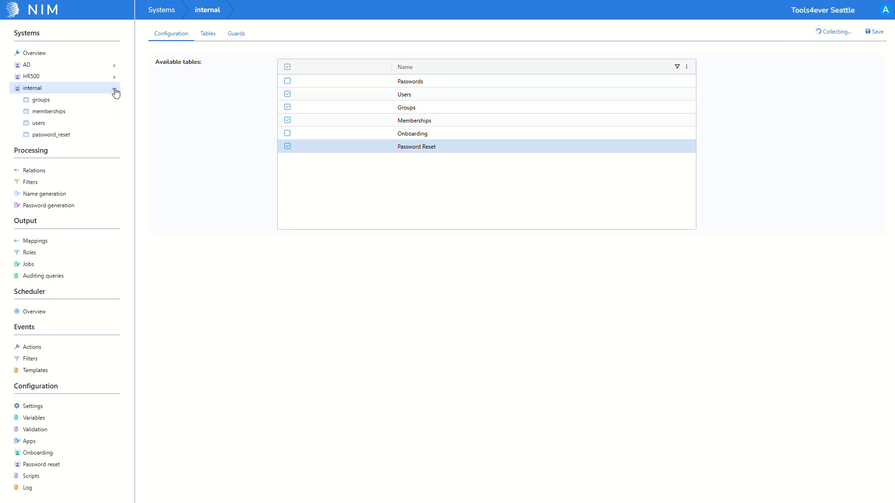
left_click(85, 138)
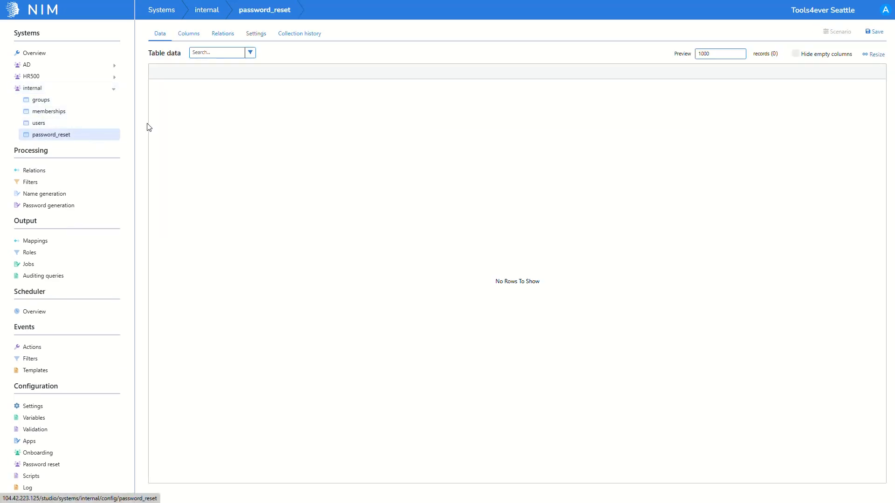
left_click(187, 35)
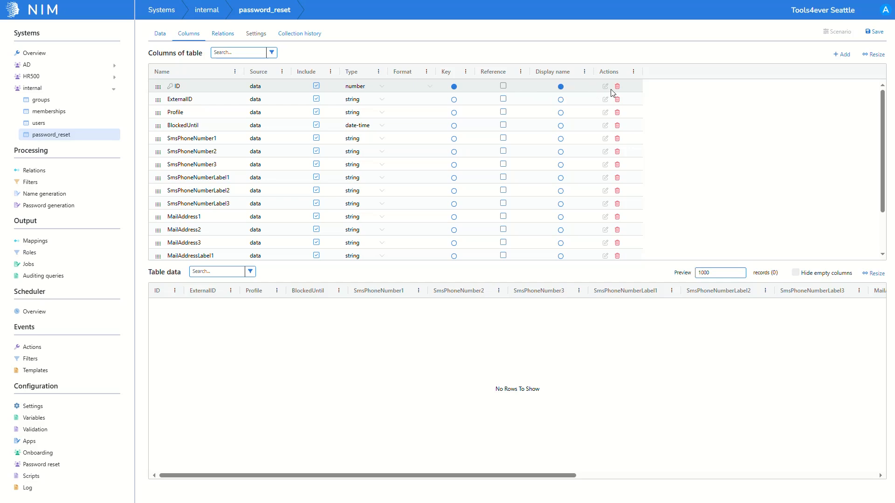
left_click(874, 32)
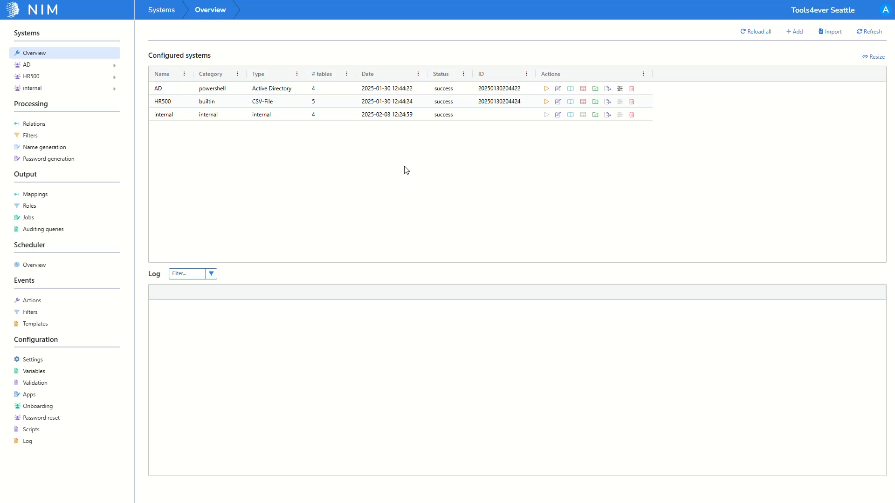
- Add an inter-system relation linking ExternalID in the internal password_reset table to employee_id in the HR500 employees table
left_click(89, 129)
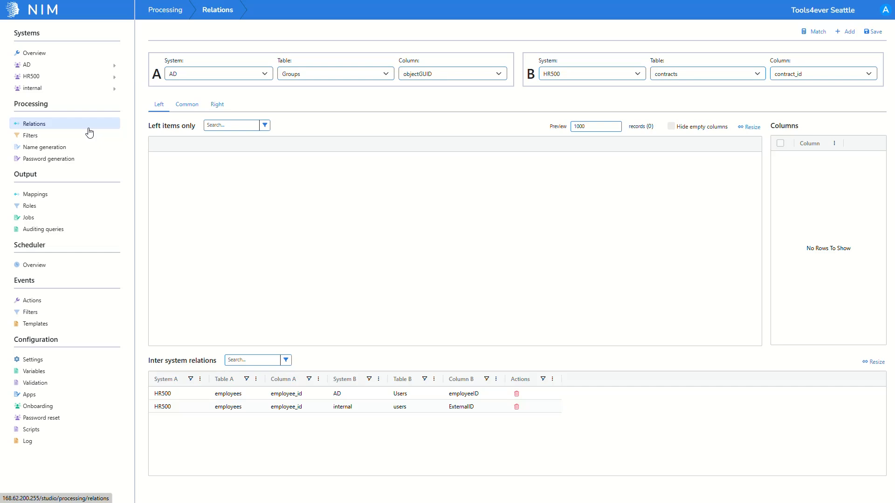
left_click(246, 75)
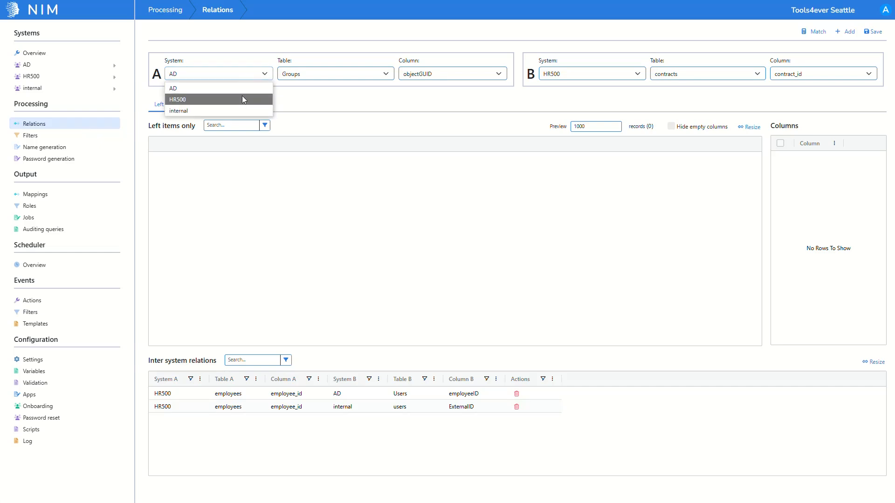
left_click(240, 109)
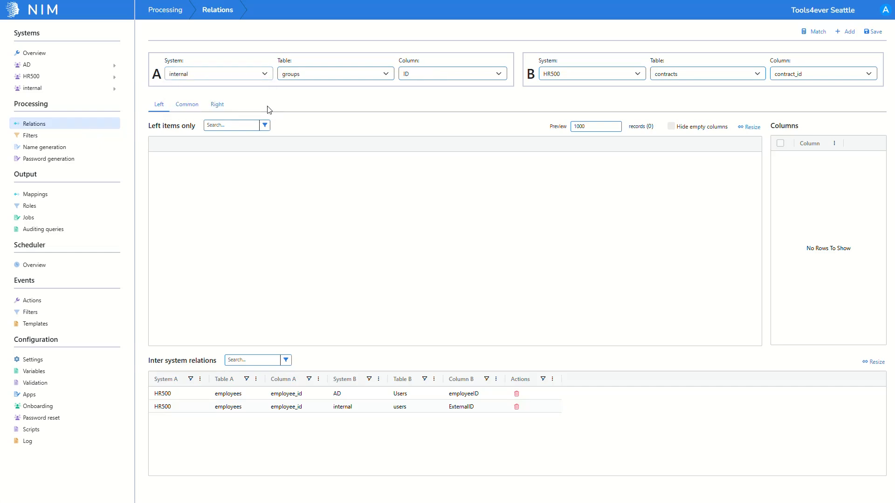
left_click(353, 75)
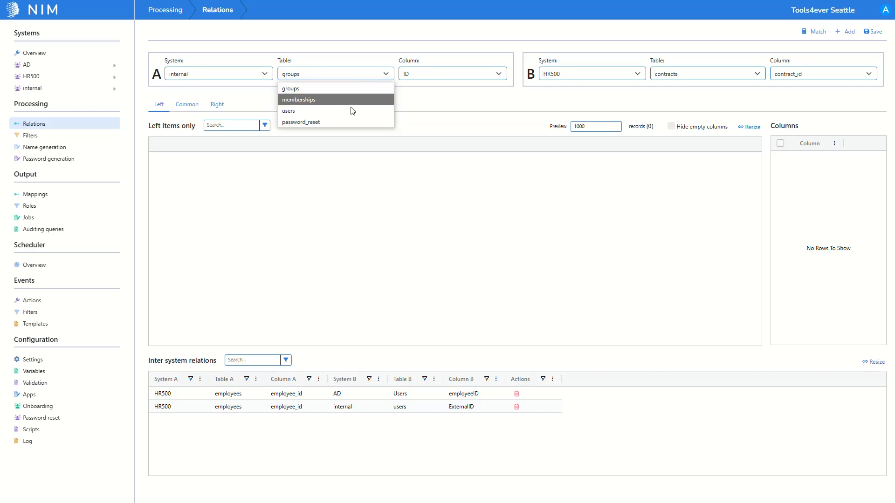
left_click(348, 122)
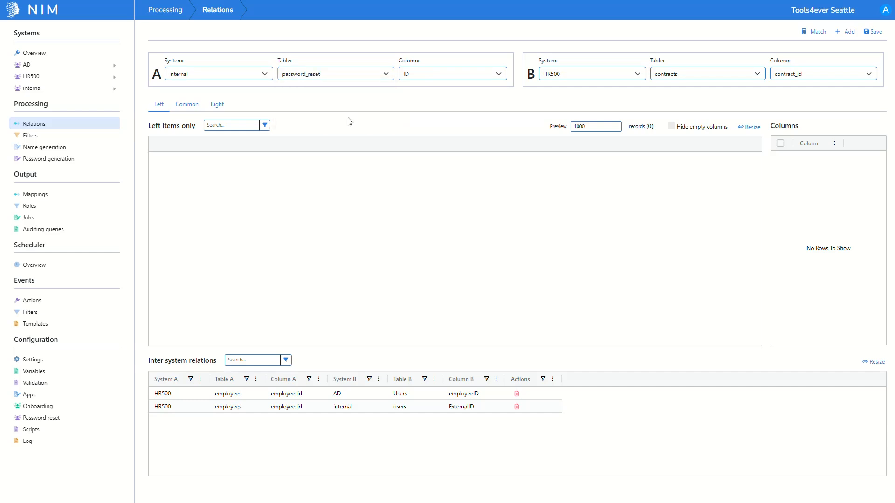
left_click(457, 78)
left_click(458, 97)
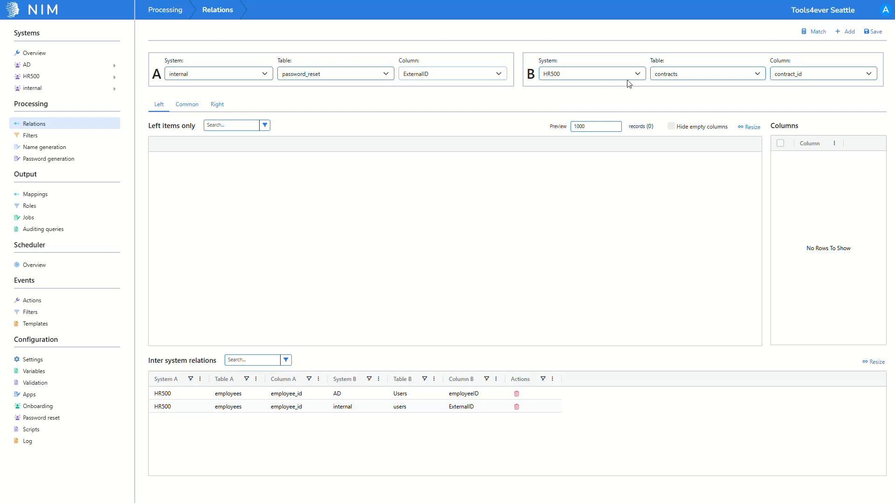
left_click(717, 77)
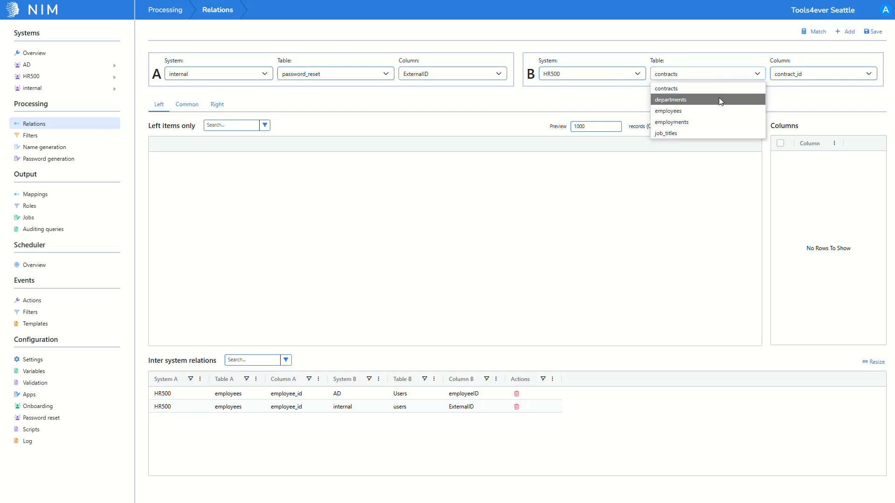
left_click(716, 109)
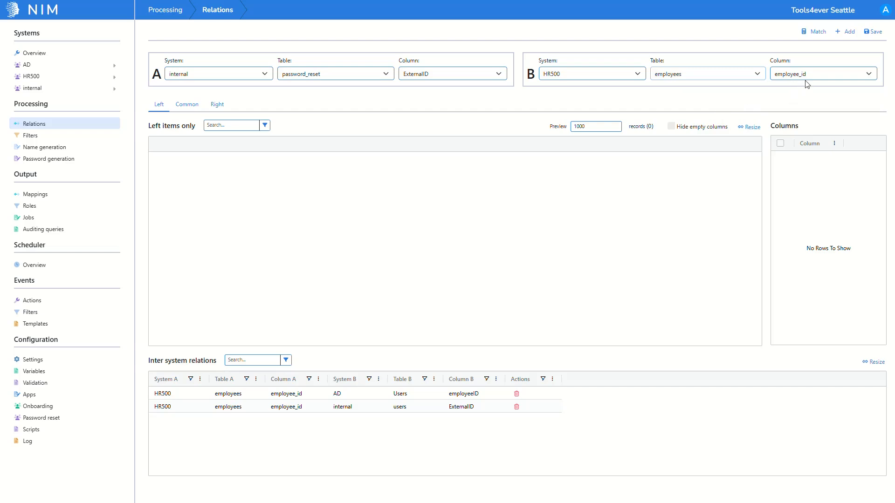
left_click(846, 32)
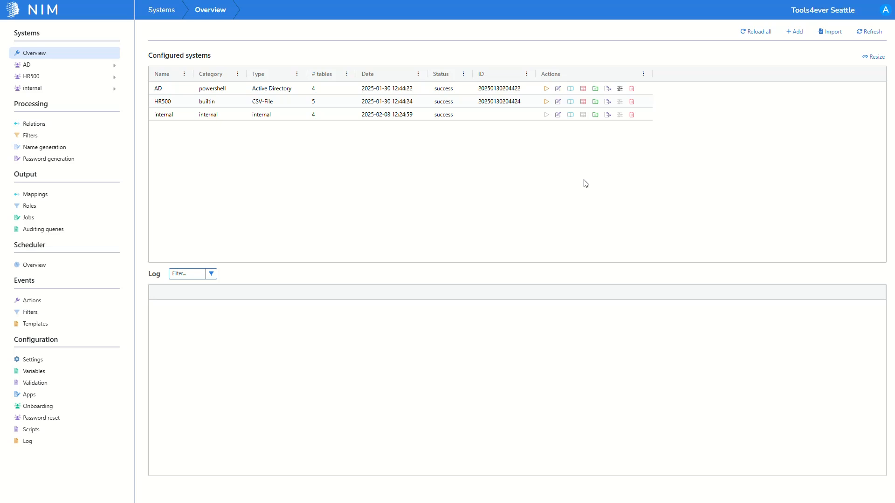
- Create and save filter SelfServicePasswordReset_Create, starting from HR500.employees with any AD.Users and no internal.password_reset
left_click(71, 141)
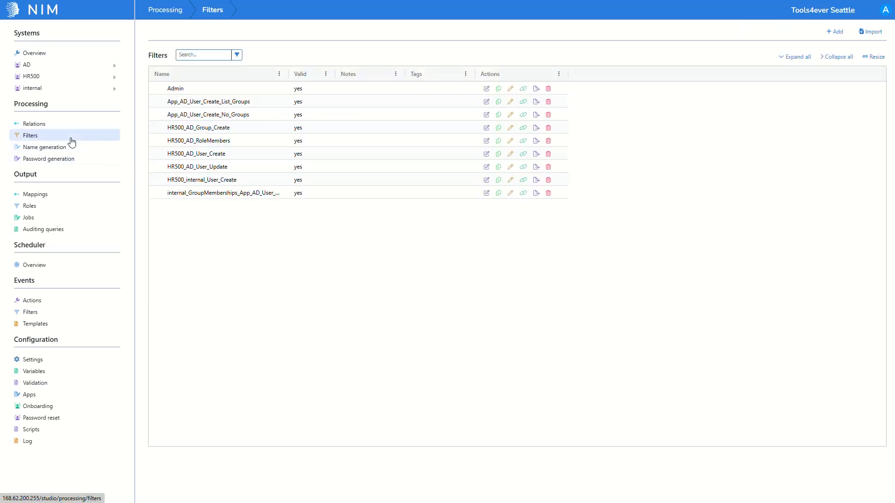
left_click(829, 32)
key("ctrl+v")
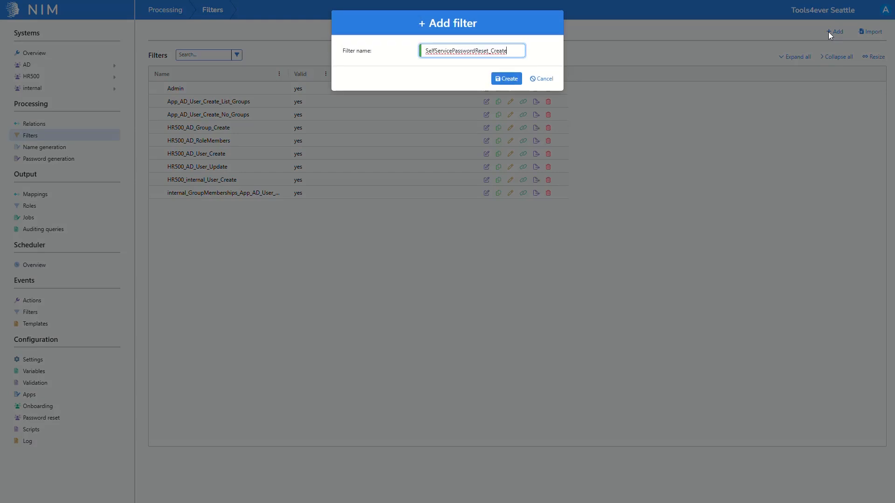
left_click(505, 79)
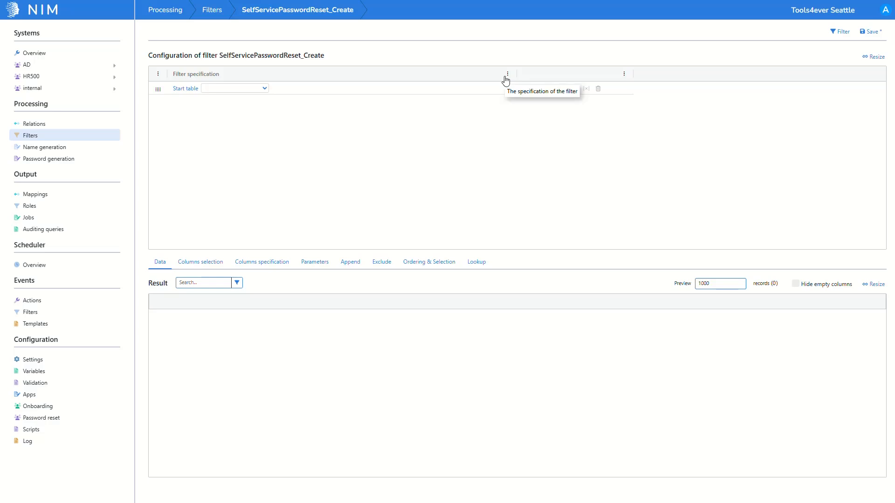
left_click(265, 90)
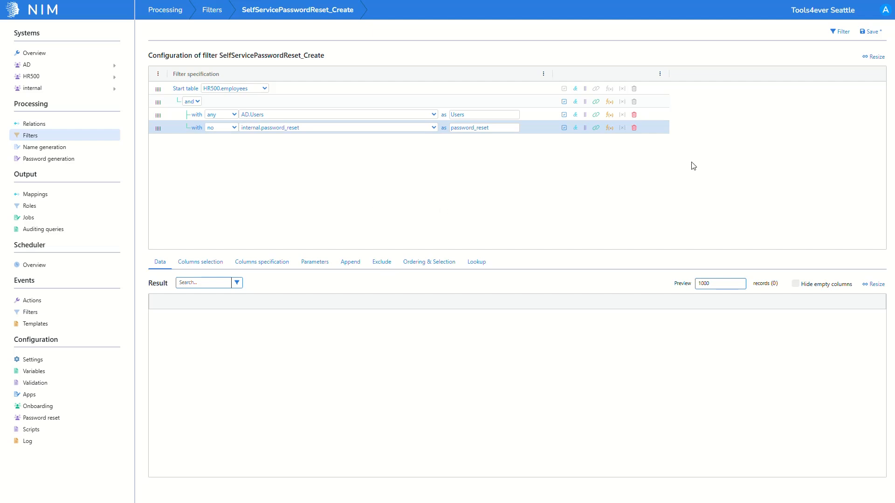
left_click(872, 34)
- Create and save filter SelfServicePasswordReset_Update, starting from HR500.employees with any internal.password_reset and any AD.Users
left_click(99, 135)
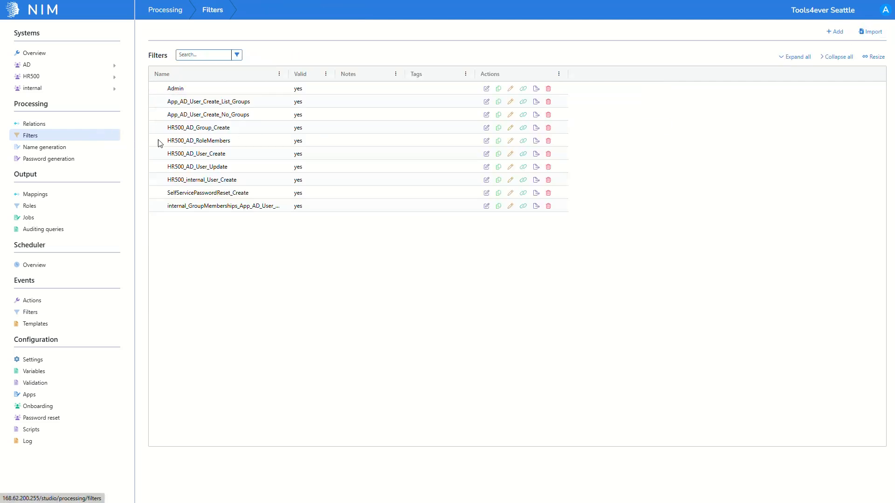
left_click(835, 32)
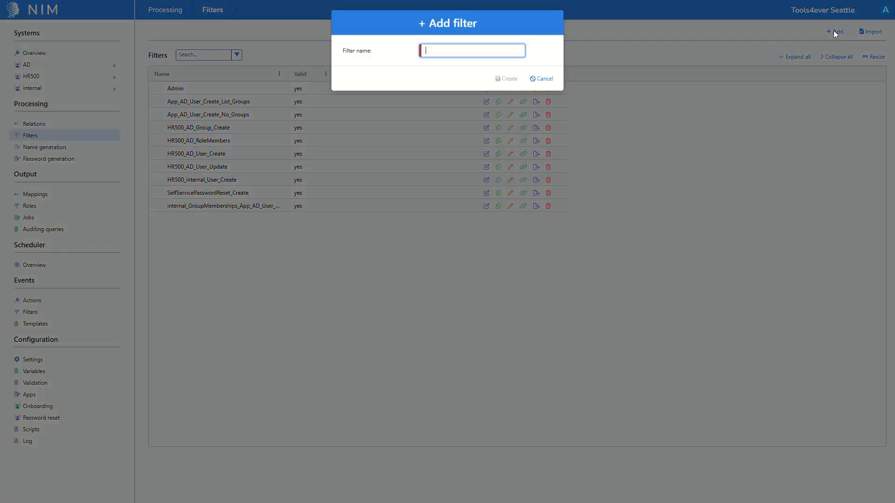
key("ctrl+v")
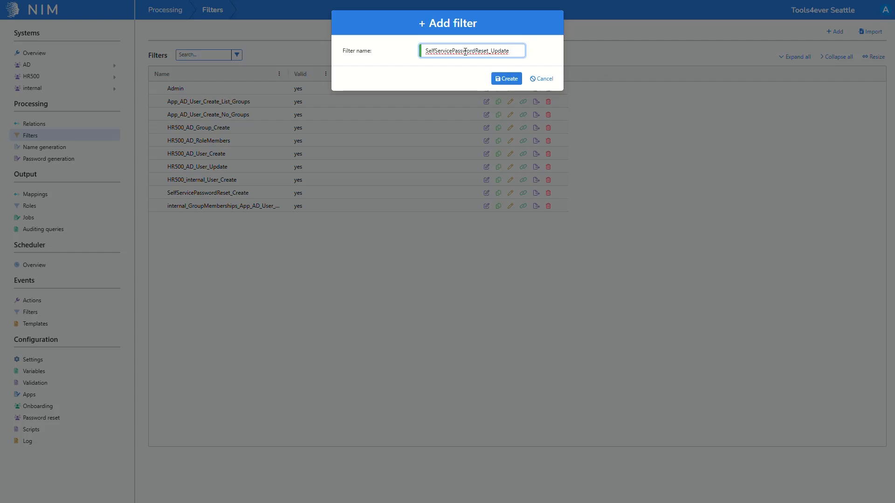
left_click(500, 79)
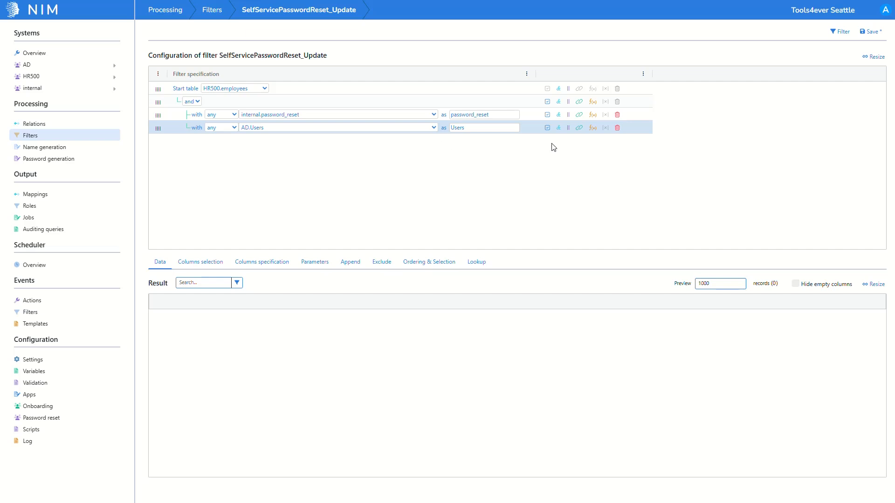
left_click(864, 37)
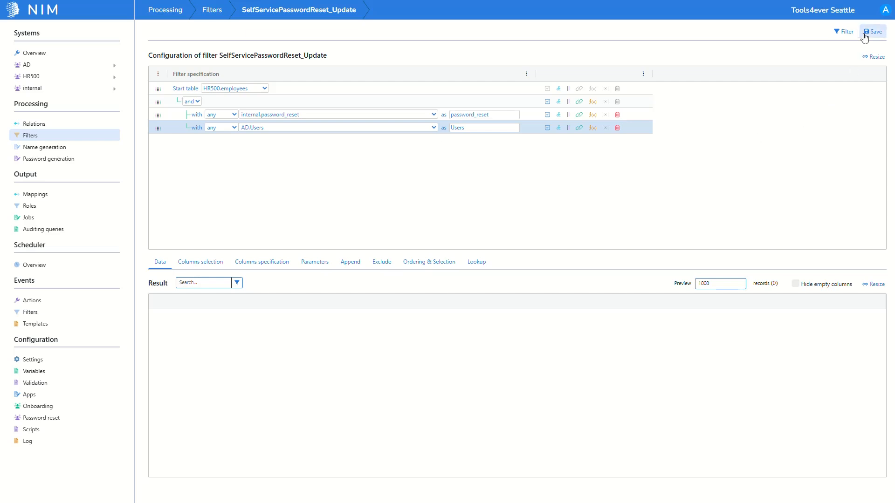
- Create and save filter SelfServicePasswordReset_Delete, starting from internal.password_reset with no HR500.employees
left_click(111, 135)
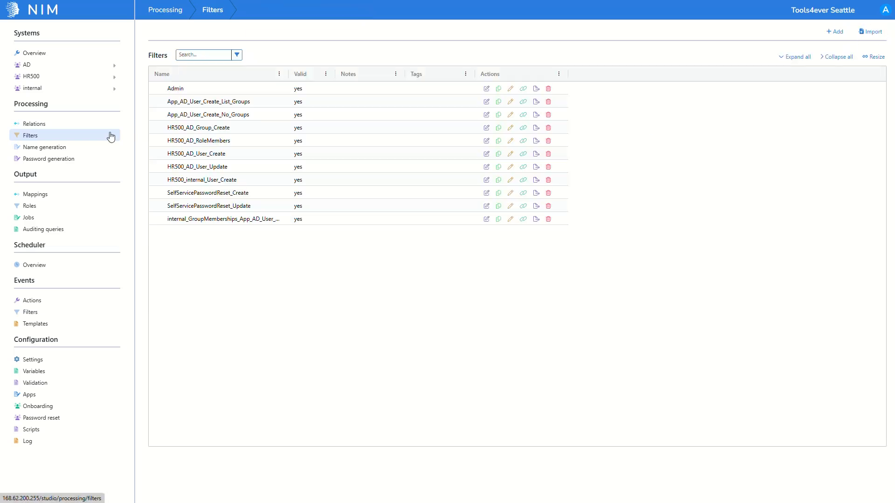
left_click(835, 31)
key("ctrl+v")
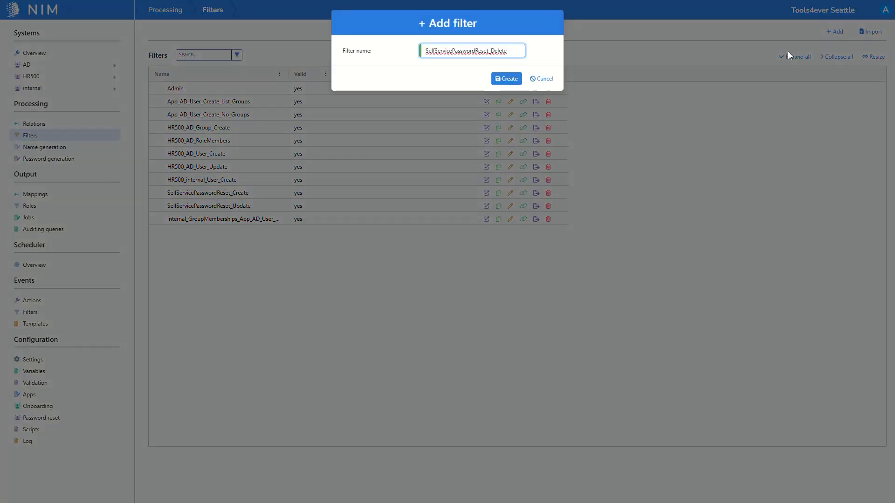
left_click(504, 82)
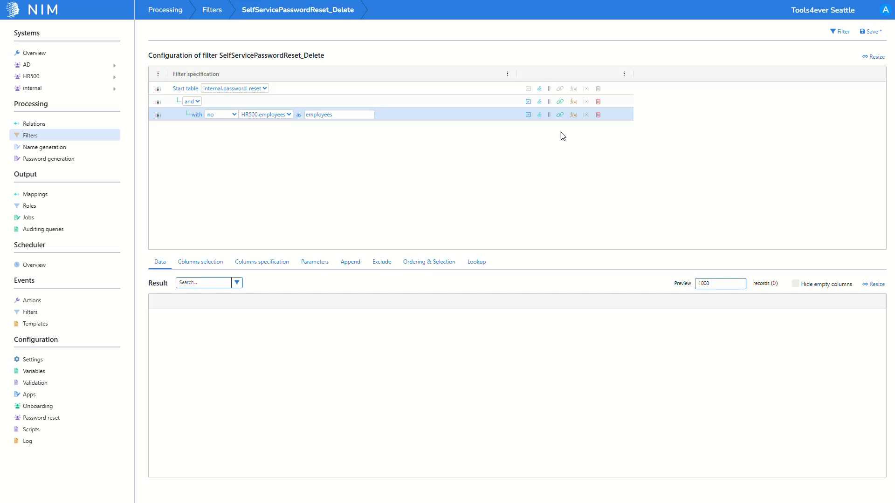
left_click(870, 33)
- Create a child filter named SelfServicePasswordReset_ProfileLookup under SelfServicePasswordReset_Update
left_click(112, 139)
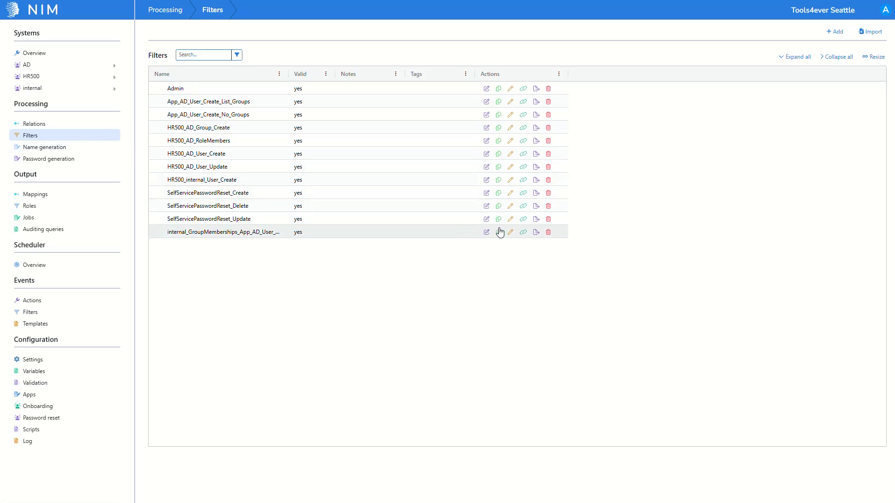
left_click(524, 220)
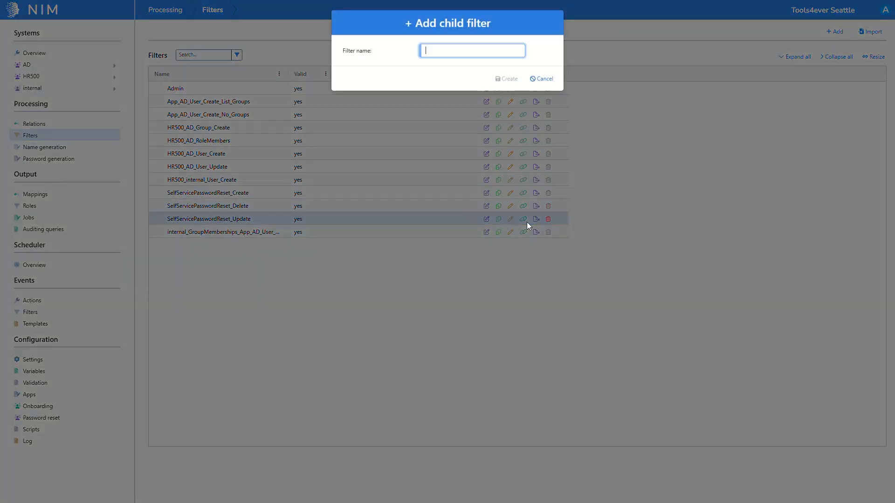
key("ctrl+v")
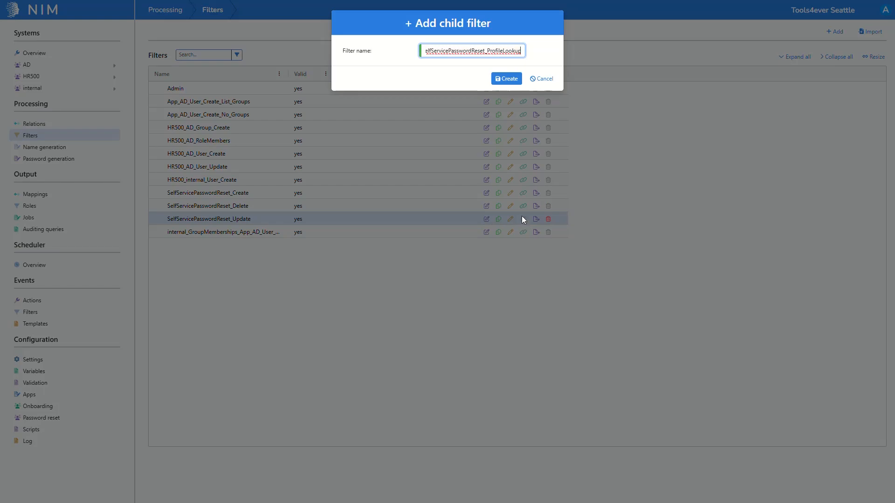
left_click(497, 79)
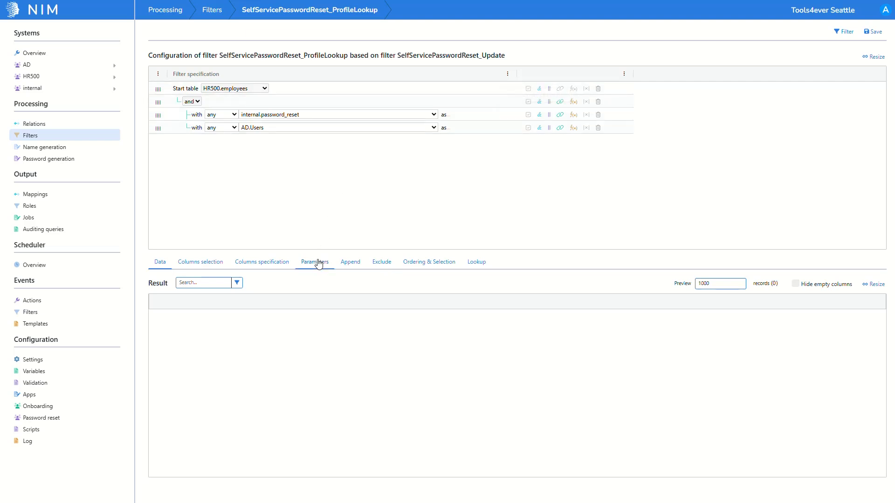
- Add a string input parameter named ExternalID to the SelfServicePasswordReset_ProfileLookup filter
left_click(319, 263)
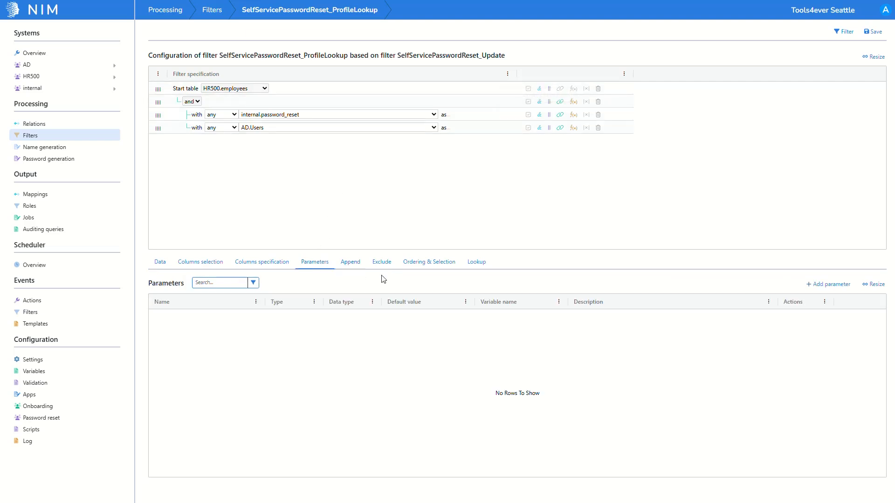
left_click(815, 291)
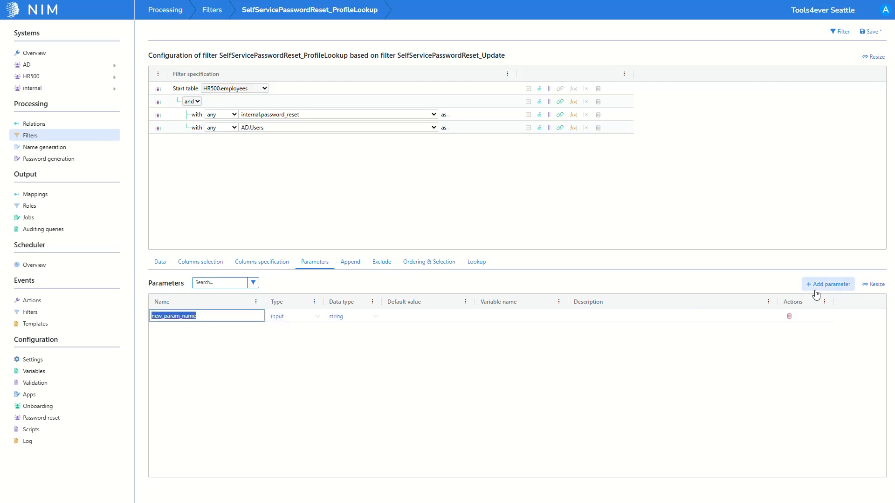
type("ExternalID")
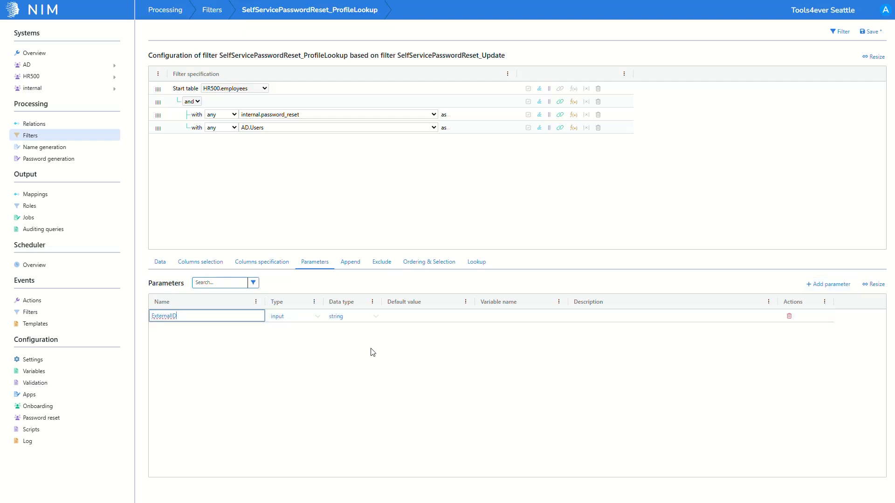
left_click(287, 343)
- Add a condition under internal.password_reset requiring ExternalID equals (ci) the value of parameter ExternalID, and save the filter
left_click(560, 115)
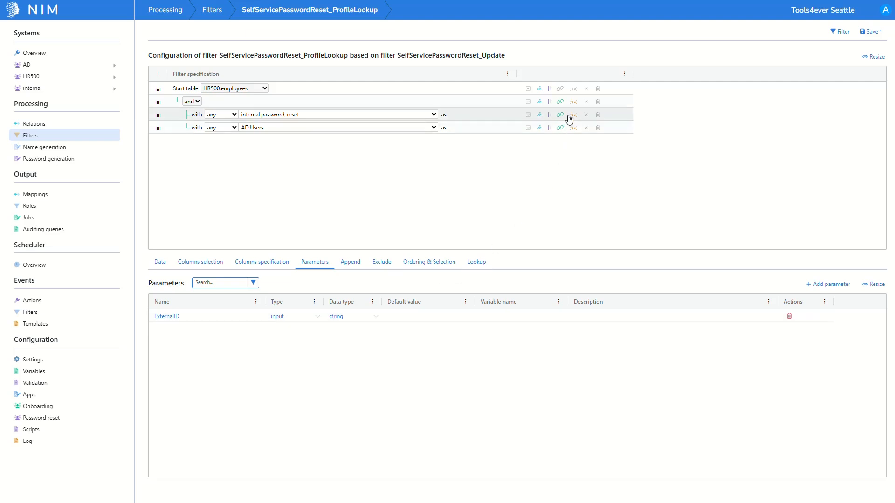
left_click(250, 127)
left_click(272, 149)
left_click(331, 127)
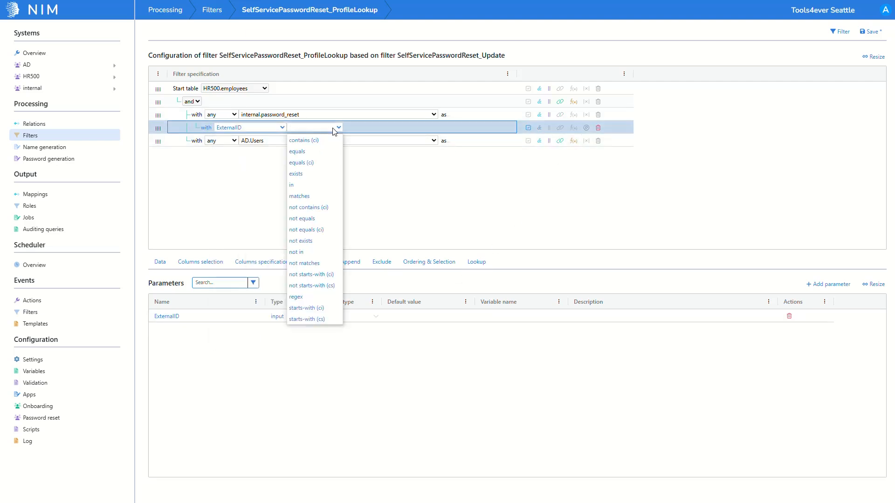
left_click(311, 150)
left_click(403, 128)
left_click(399, 141)
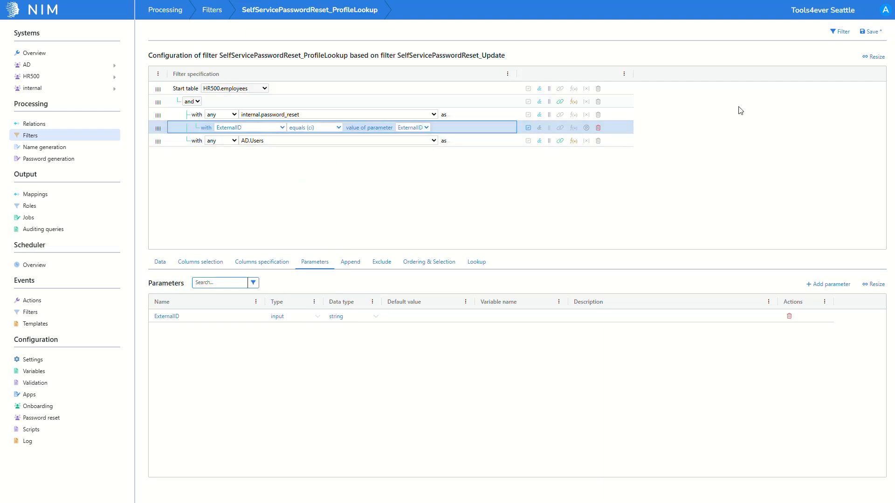
left_click(878, 36)
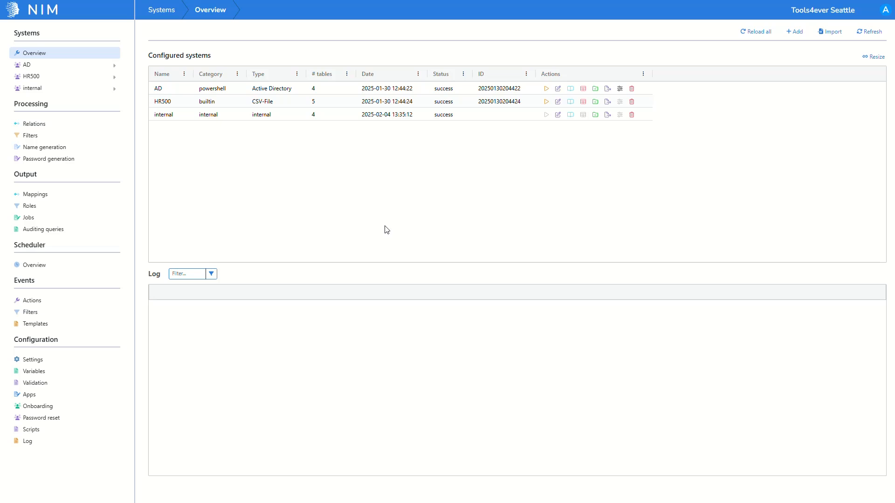
- Create a password reset profile named employee_password_reset
left_click(70, 427)
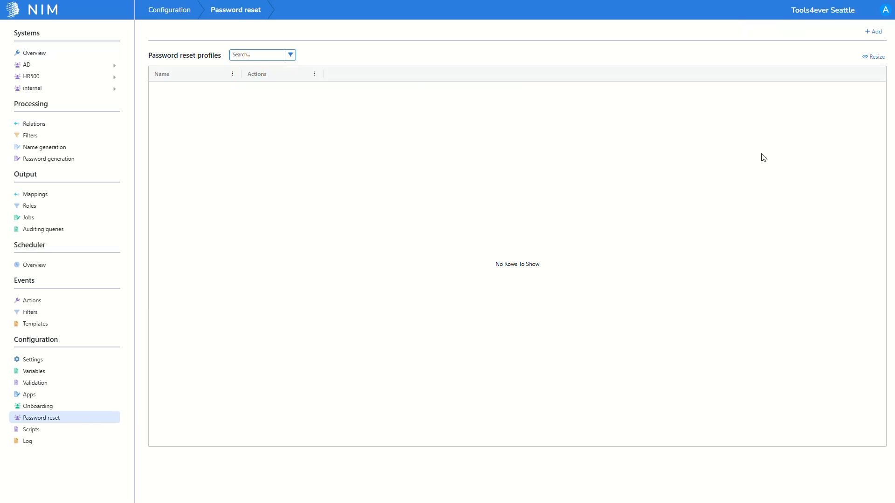
left_click(862, 34)
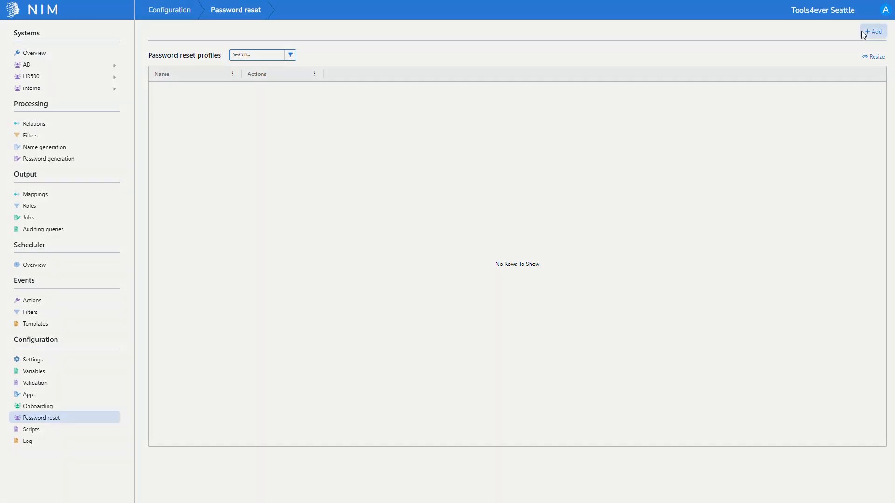
key("ctrl+v")
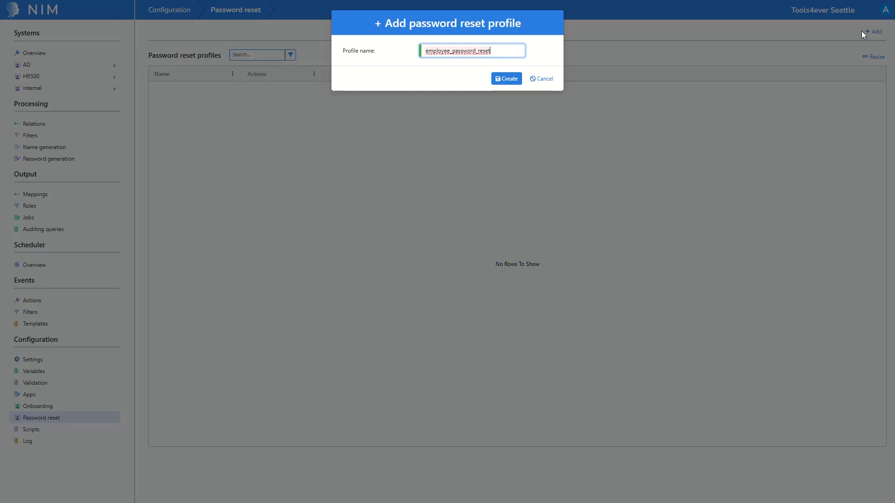
left_click(517, 80)
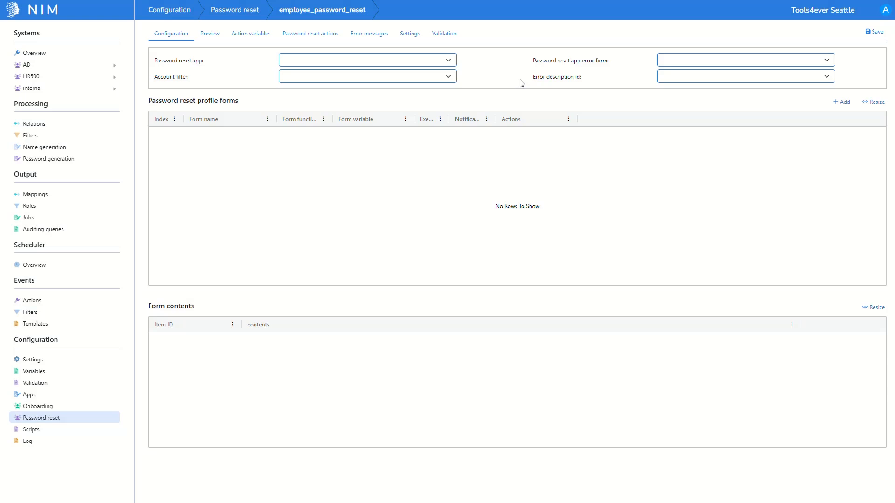
- Configure the profile with app PasswordReset, account filter SelfServicePasswordReset_ProfileLookup, app error form message and error description id message
left_click(450, 63)
left_click(440, 96)
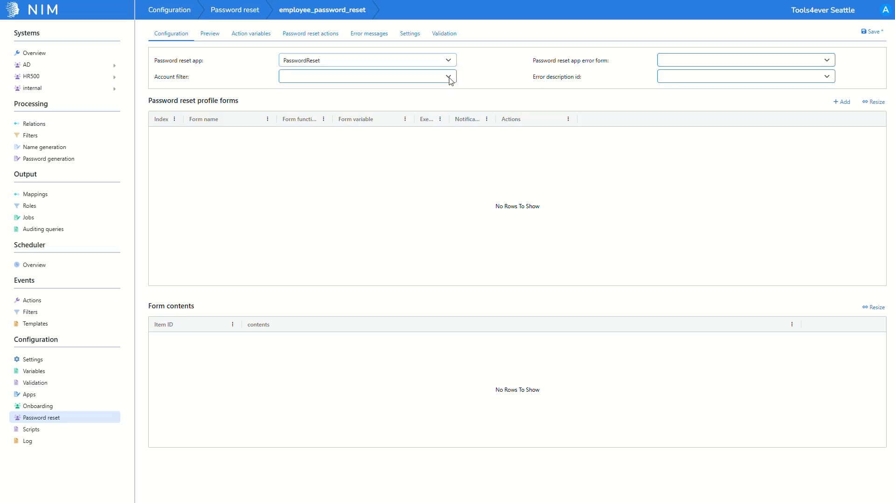
left_click(450, 78)
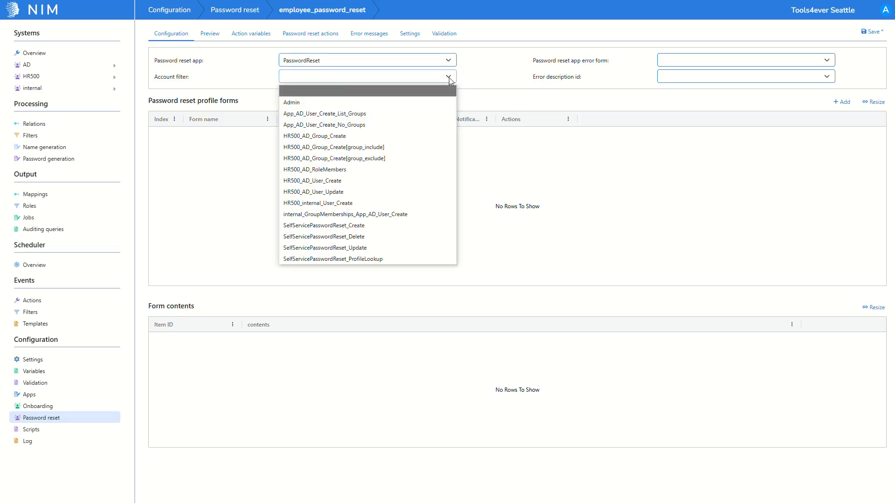
left_click(418, 257)
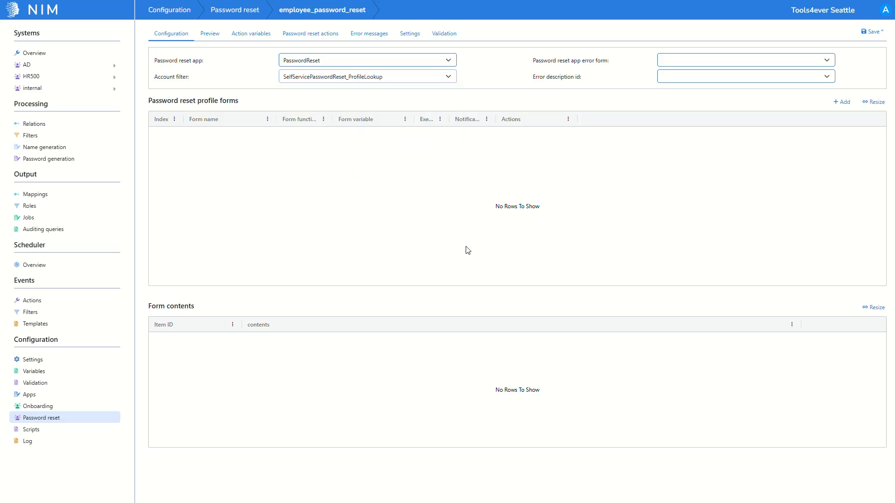
left_click(795, 61)
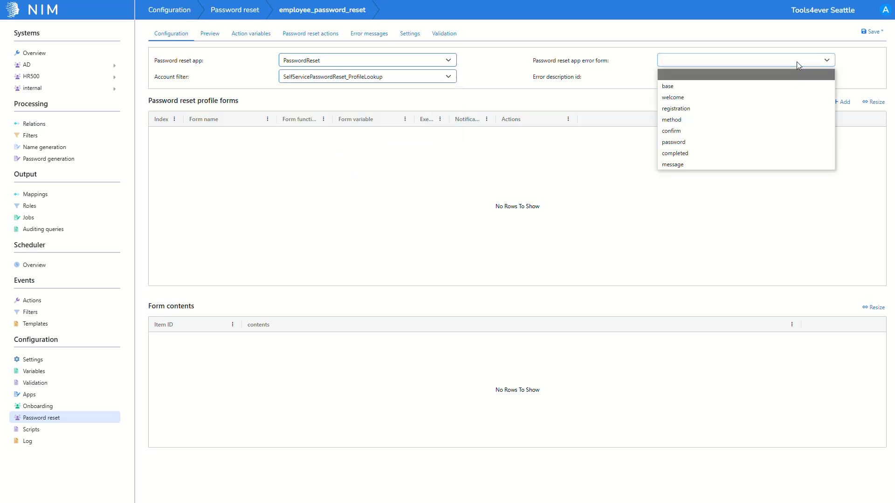
left_click(786, 164)
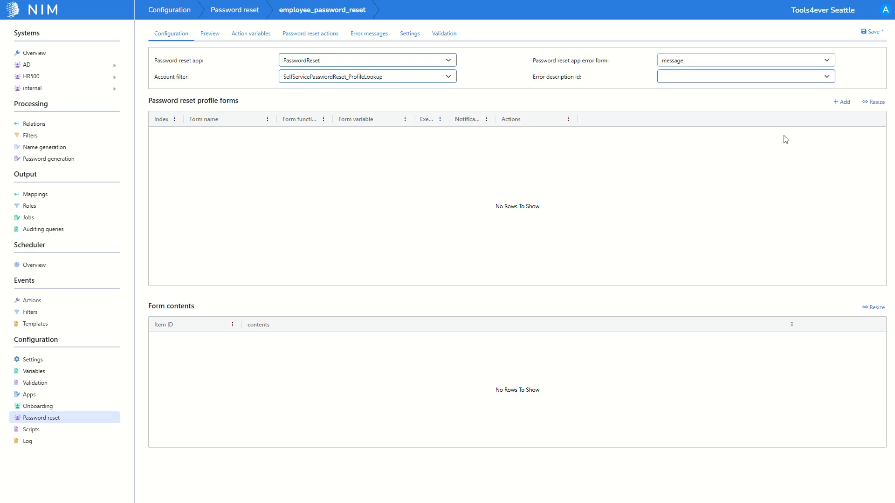
left_click(776, 80)
left_click(775, 125)
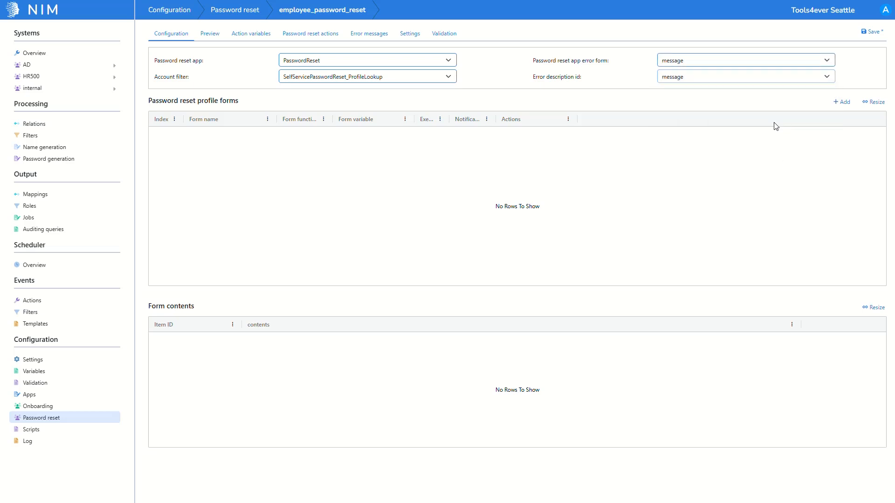
- Add six profile forms in order: welcome, registration, method, confirm, password and completed, with matching functions and variables, marking password for execution and notification
left_click(841, 102)
left_click(841, 103)
left_click(841, 102)
left_click(842, 103)
left_click(842, 103)
left_click(841, 102)
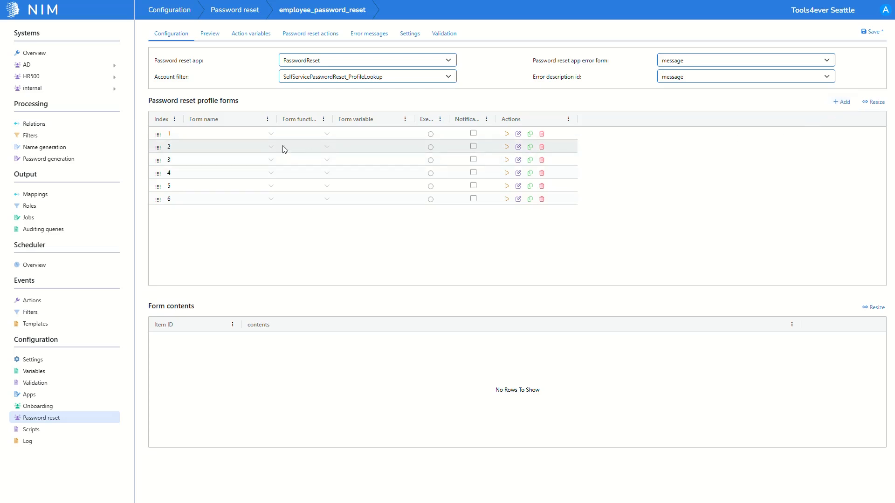
double_click(252, 135)
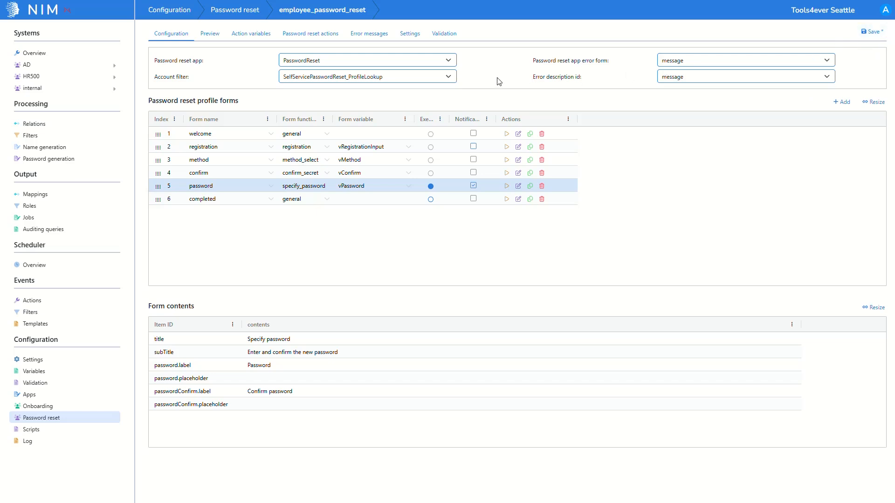
- Assign the action variable vprObjectGUID to the objectGUID filter column and save the profile
left_click(252, 34)
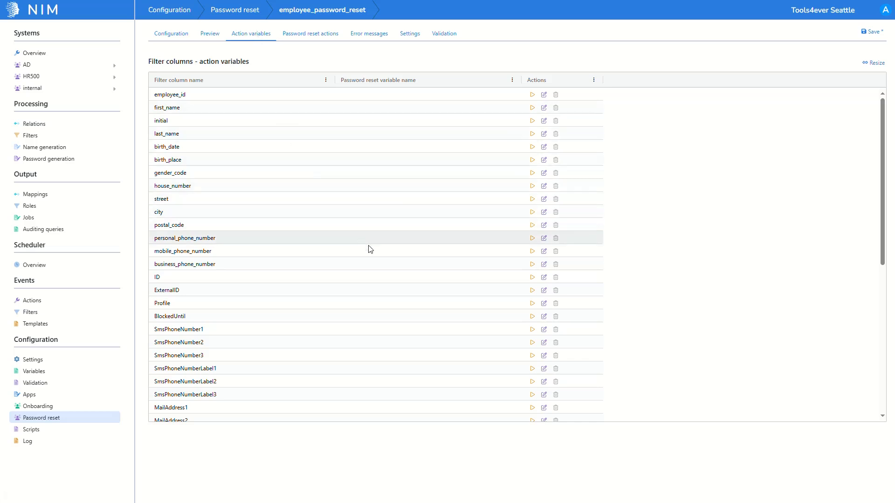
scroll(373, 254, "down", 3)
scroll(393, 266, "down", 1)
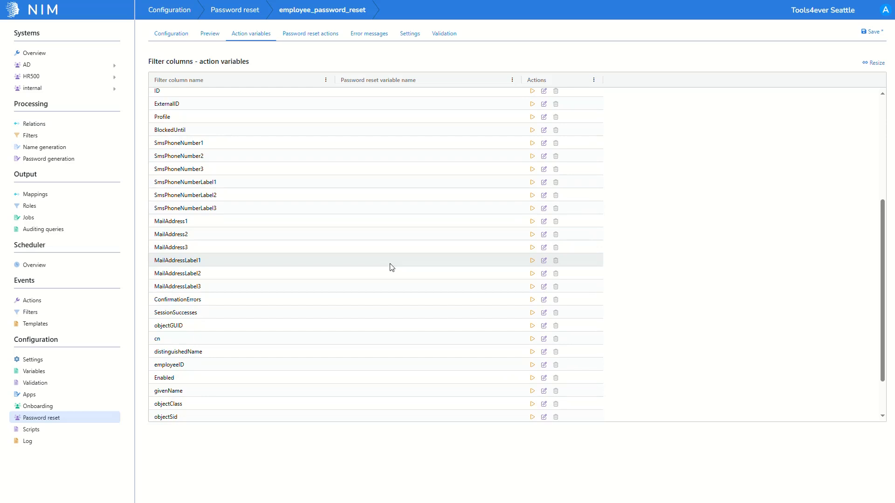
left_click(533, 328)
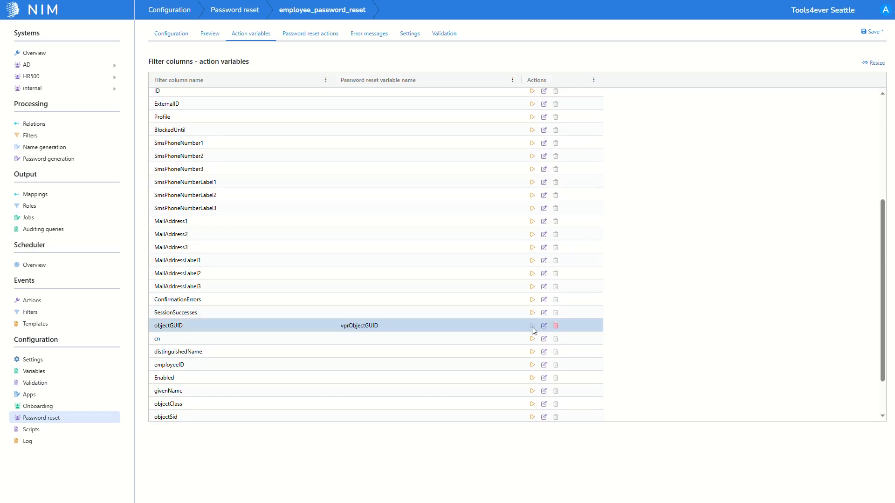
left_click(860, 36)
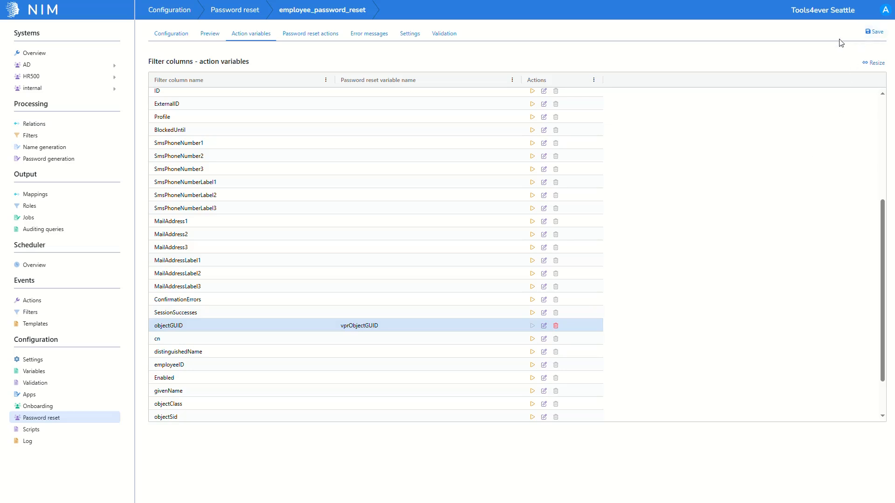
- Add a password reset action that runs the UserUpdate function on the AD system
left_click(321, 40)
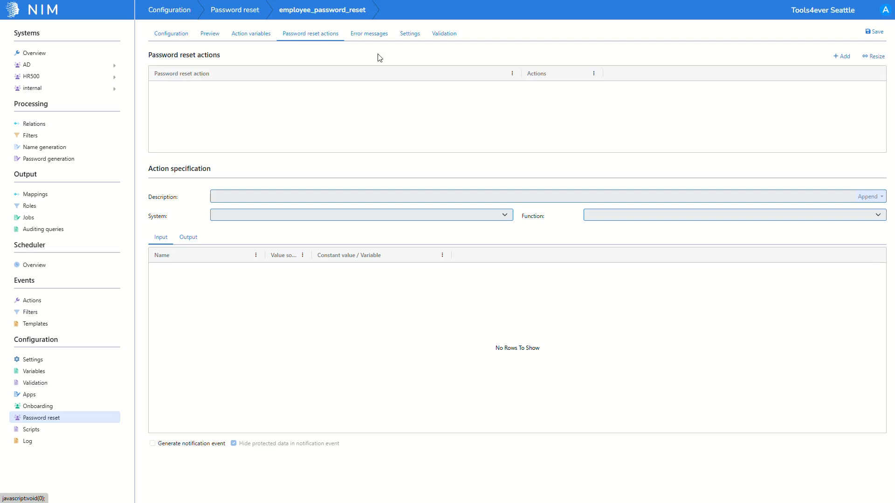
left_click(841, 57)
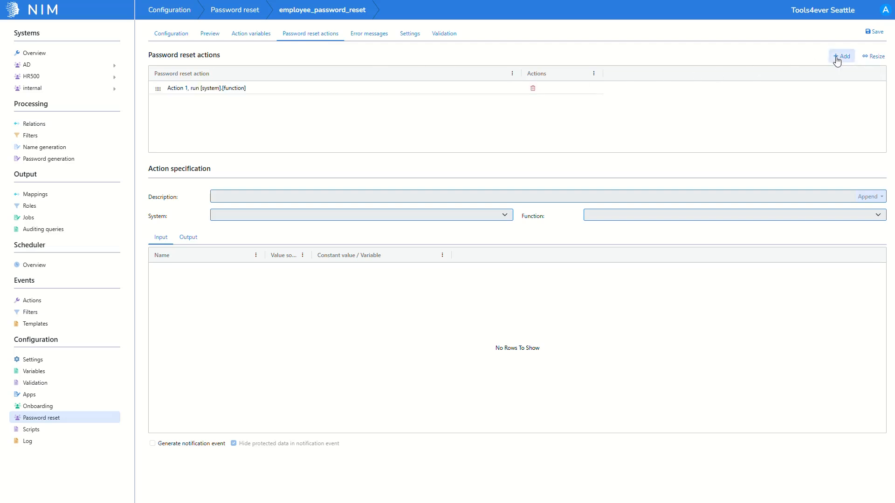
left_click(333, 93)
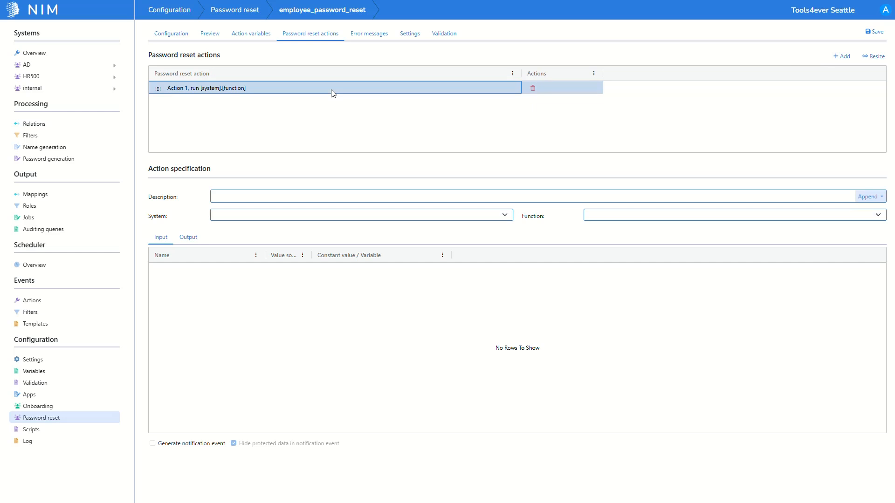
left_click(465, 217)
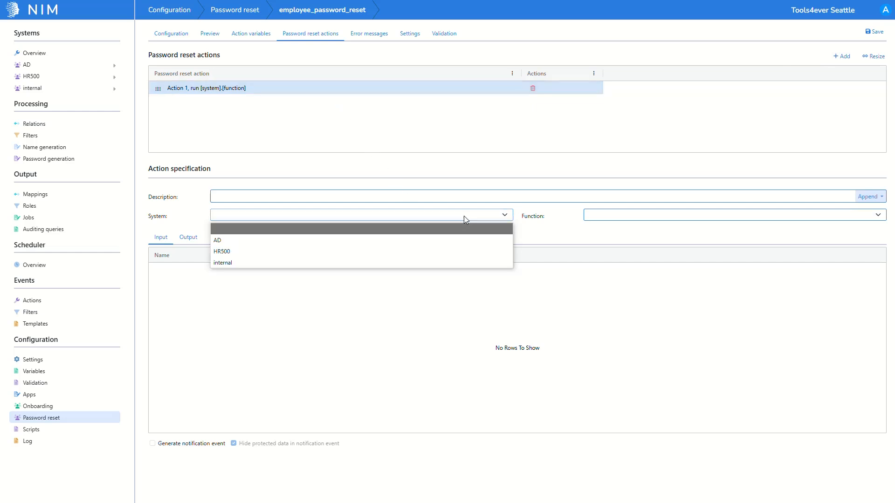
left_click(464, 239)
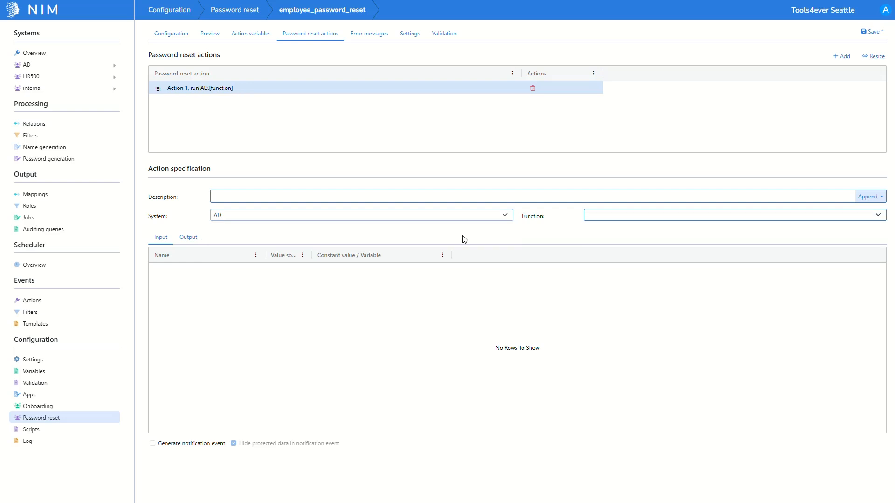
left_click(659, 217)
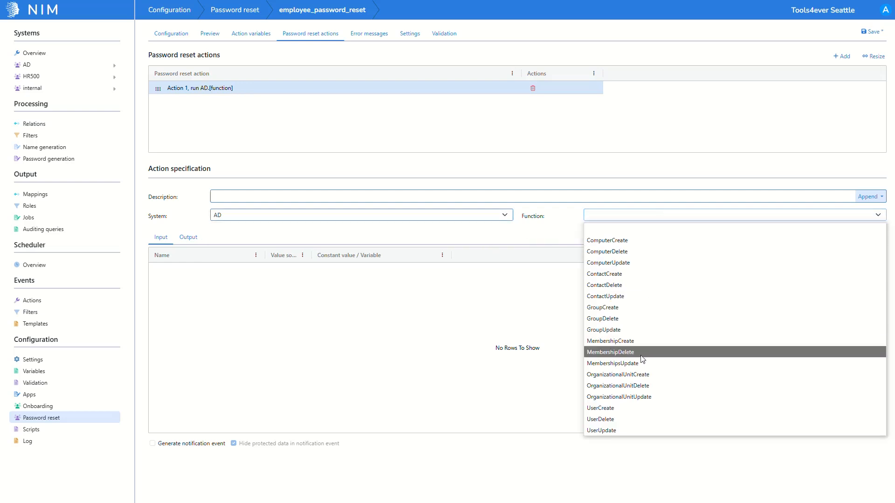
left_click(627, 428)
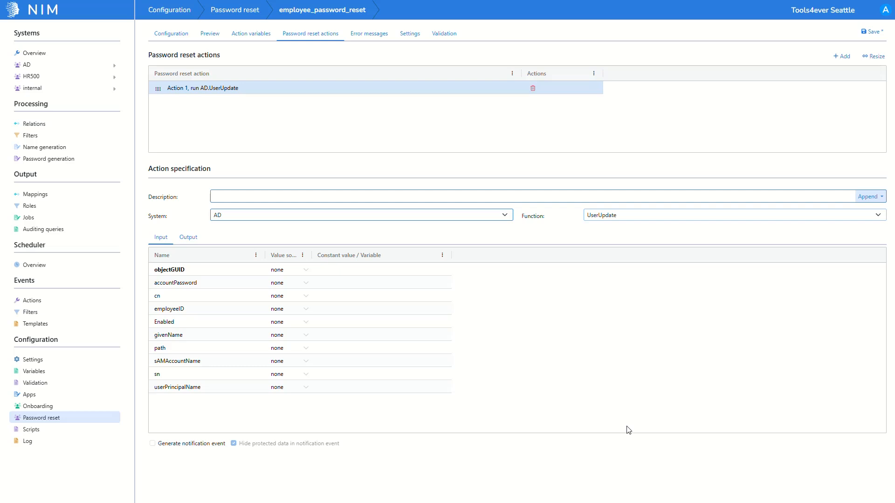
- Set the action's objectGUID input to take its value from the variable vprObjectGUID
left_click(308, 271)
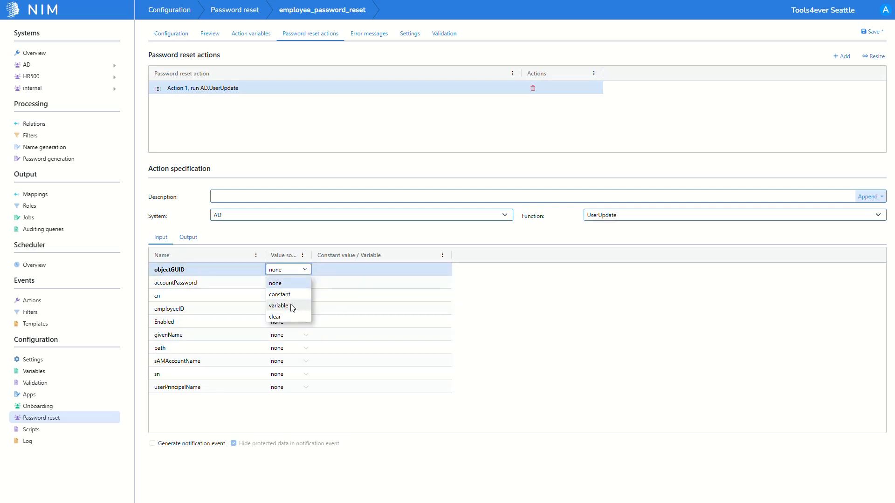
left_click(290, 306)
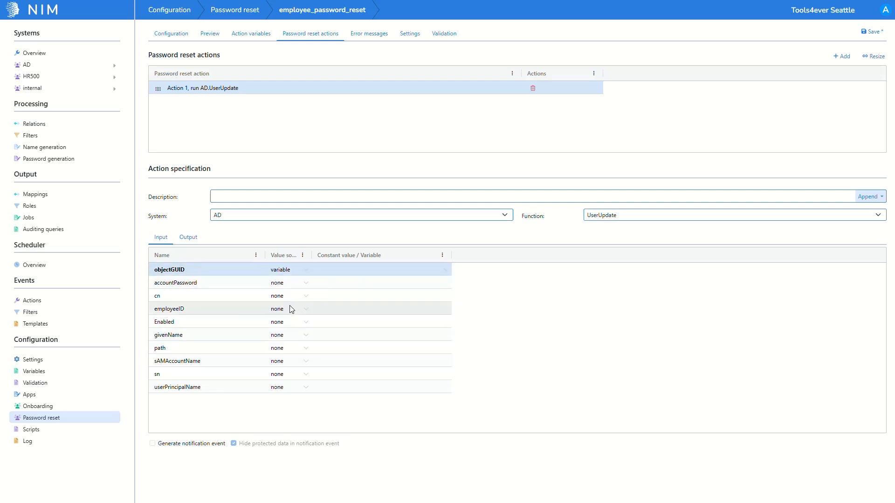
left_click(346, 269)
left_click(339, 295)
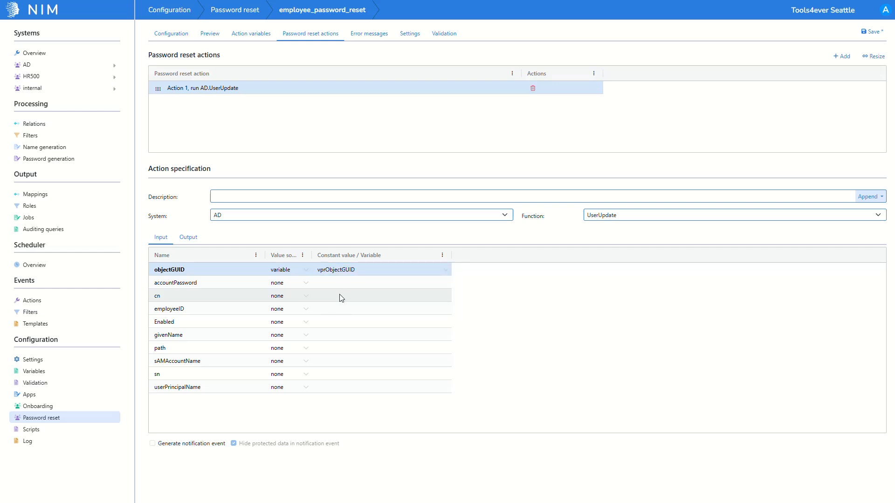
- Set the action's accountPassword input to take its value from the variable vPassword and save the profile
left_click(252, 286)
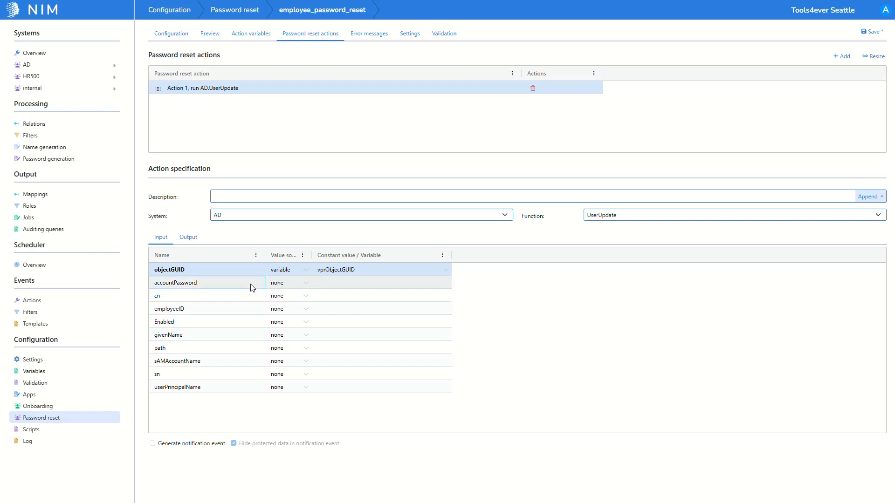
left_click(292, 285)
left_click(291, 320)
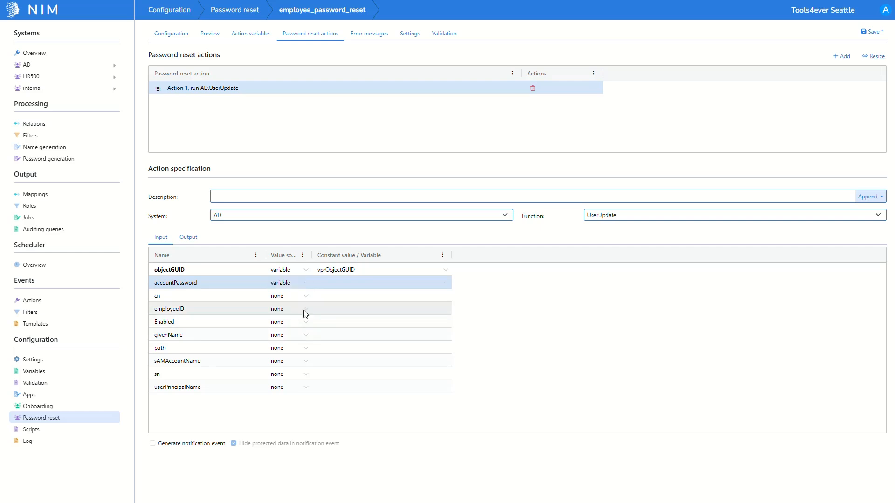
left_click(333, 284)
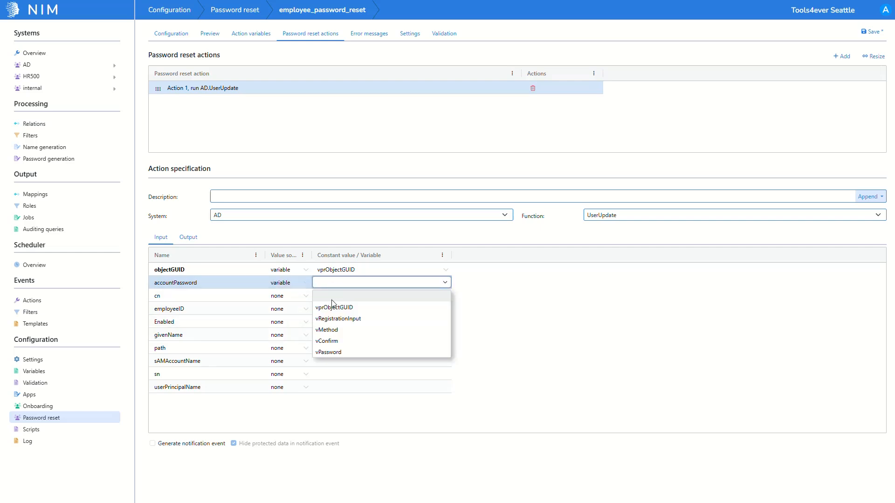
left_click(335, 353)
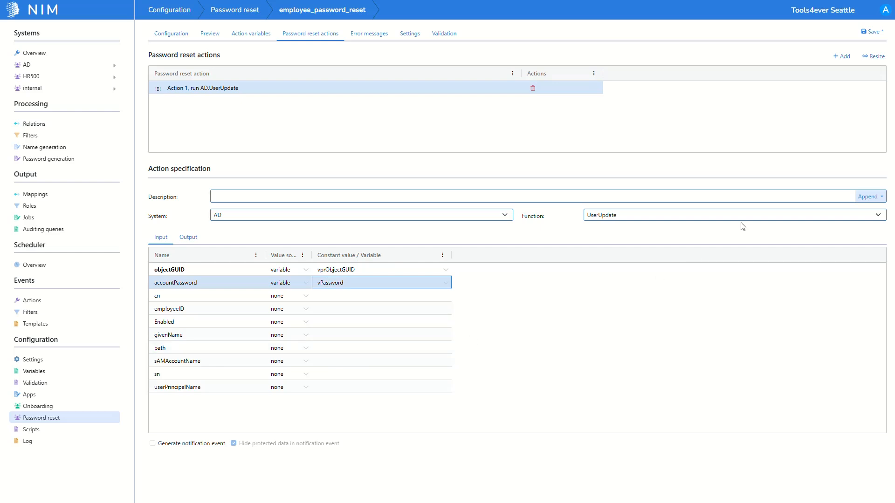
left_click(870, 34)
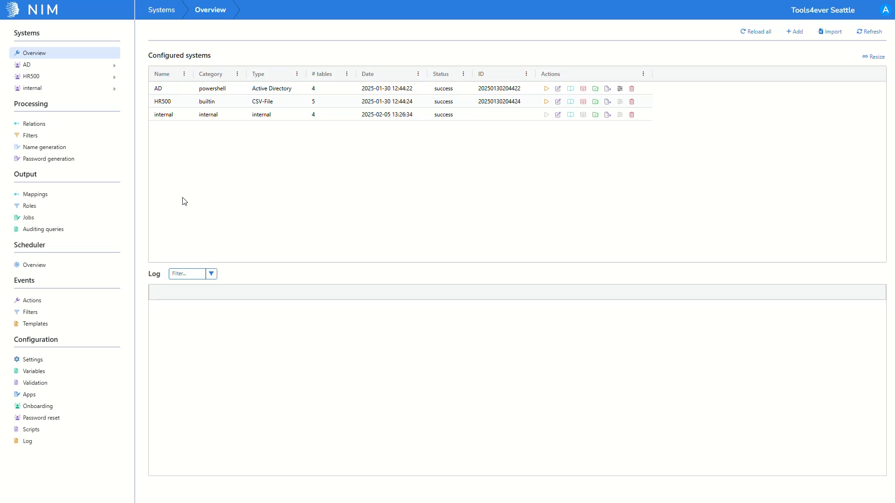
- Add a mapping named internal_password_reset_create for the internal system's password_reset target with the password_reset_create function
left_click(100, 201)
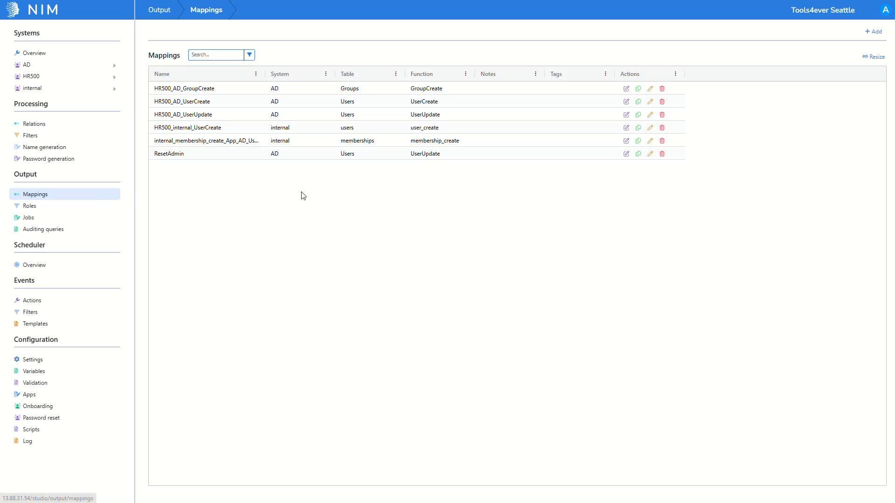
left_click(884, 37)
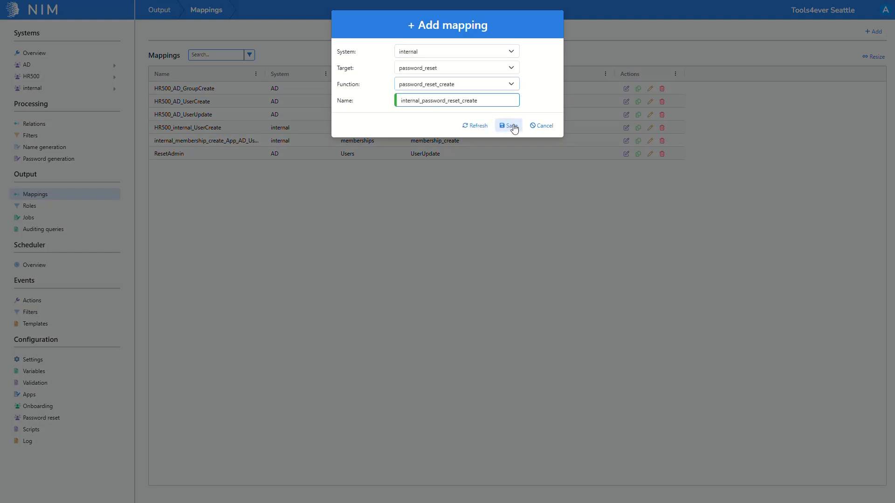
left_click(512, 126)
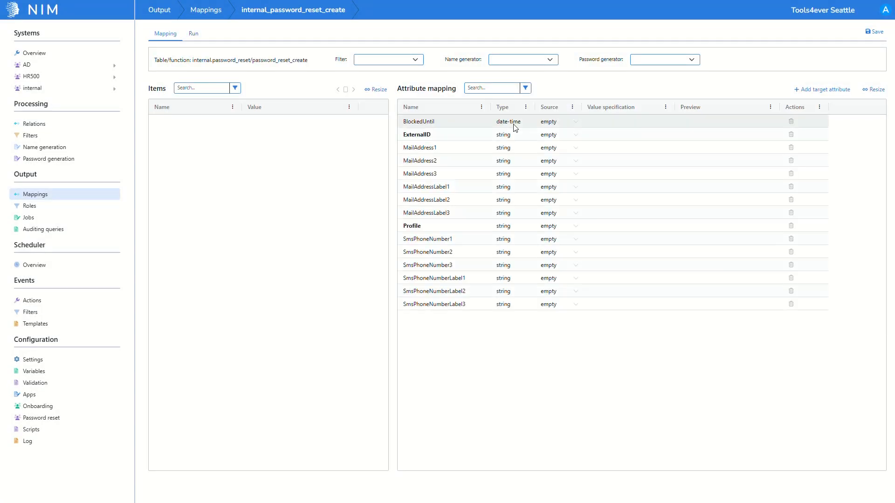
- Using the SelfServicePasswordReset_Create filter, map ExternalID to employee_id, MailAddress1 to userPrincipalName, MailAddress2 to constant PersonEmail, labels Work Email and Personal Email, Profile to employee_password_reset, and save
left_click(420, 59)
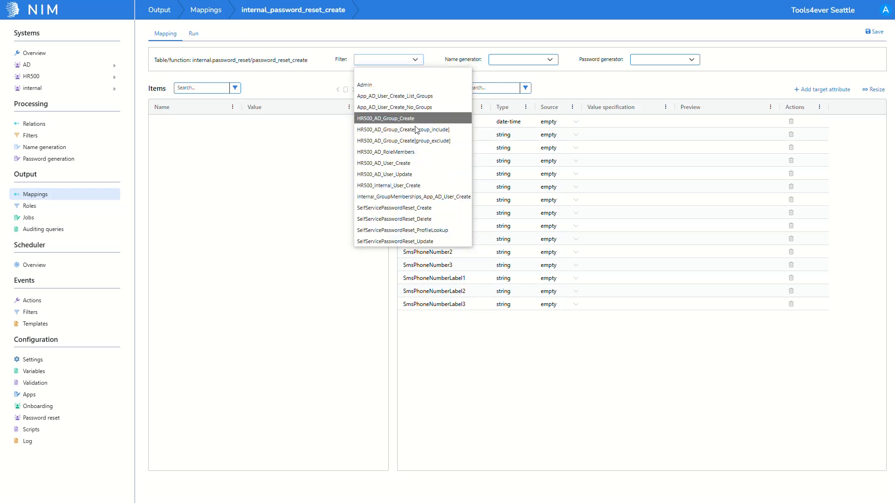
left_click(421, 208)
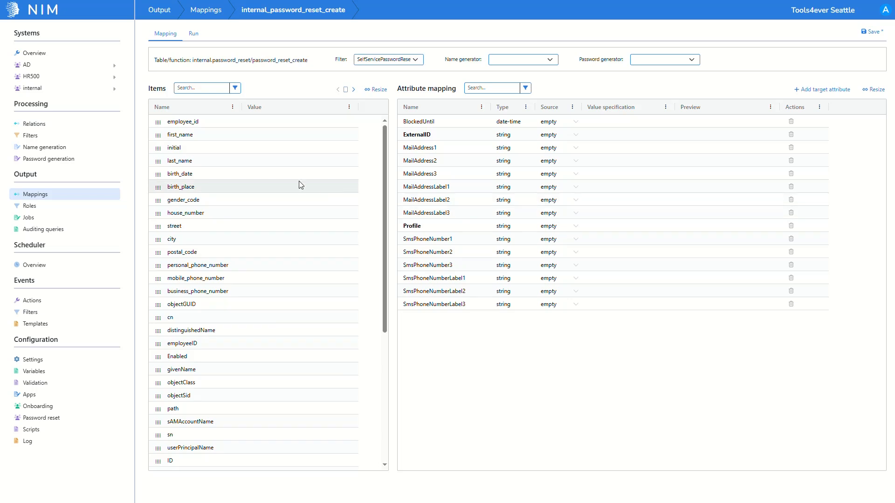
left_click(155, 122)
left_click_drag(156, 122, 598, 138)
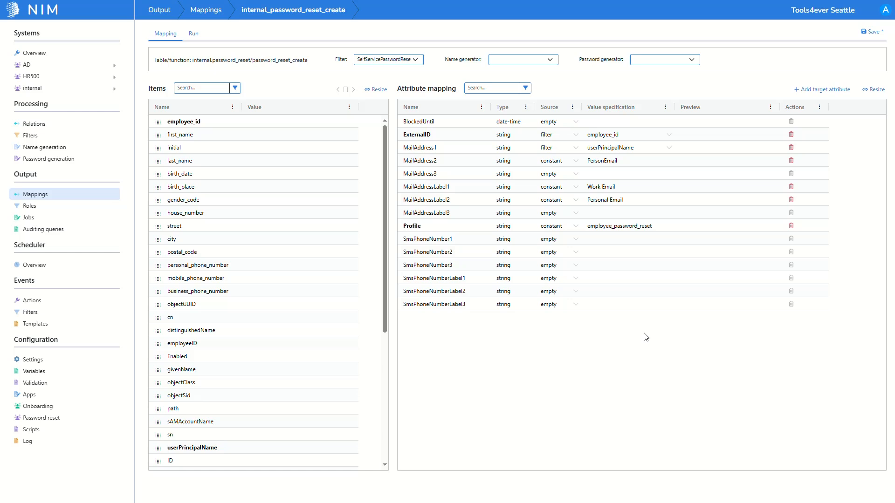
left_click(870, 35)
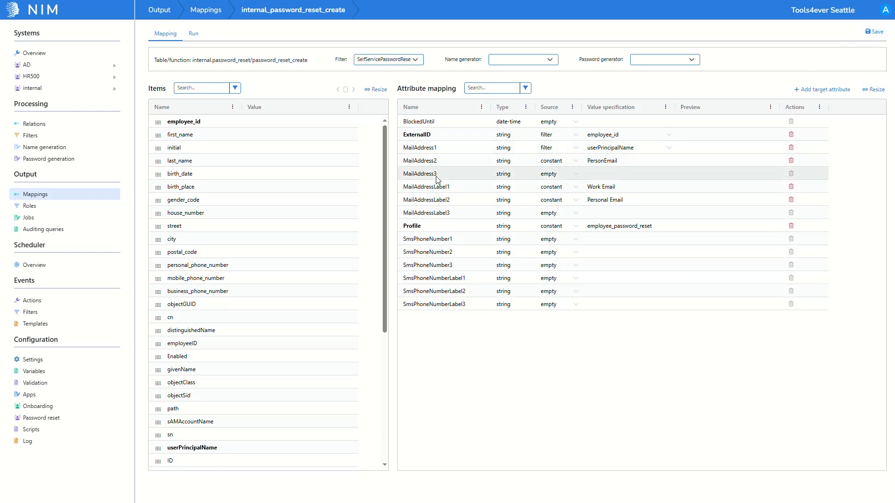
- Add a mapping named internal_password_reset_update for the internal system's password_reset target with the password_reset_update function
left_click(82, 199)
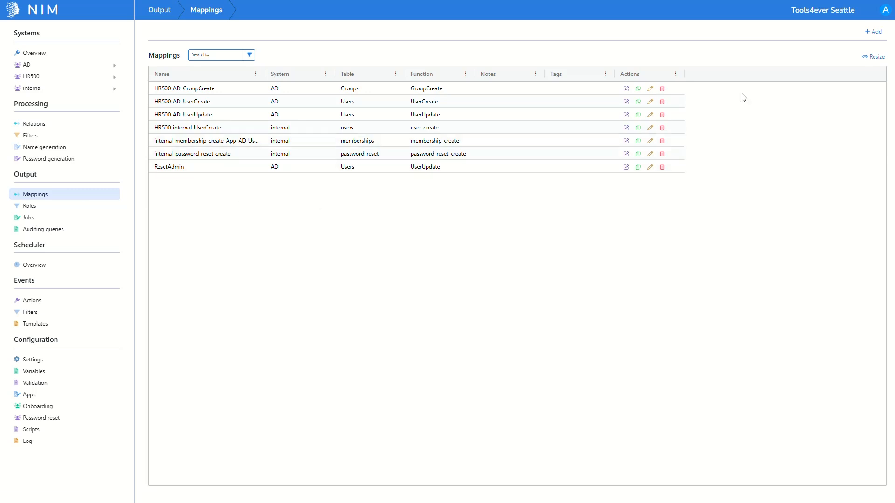
left_click(862, 32)
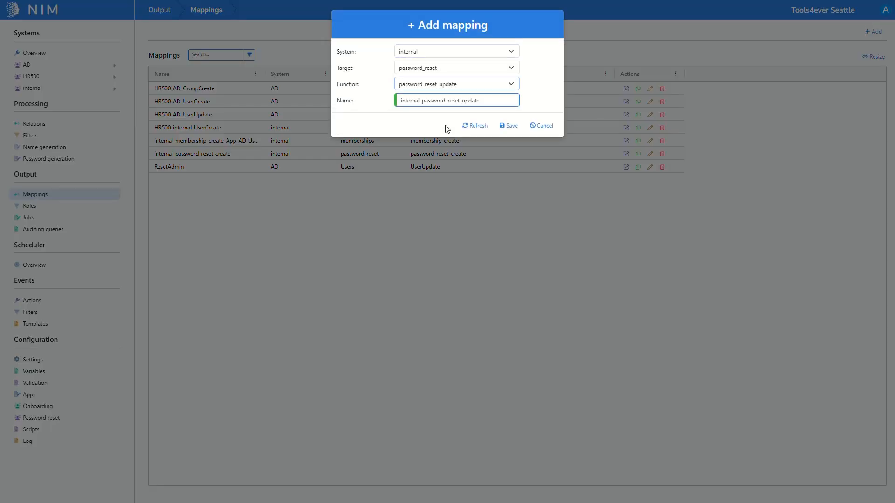
left_click(509, 125)
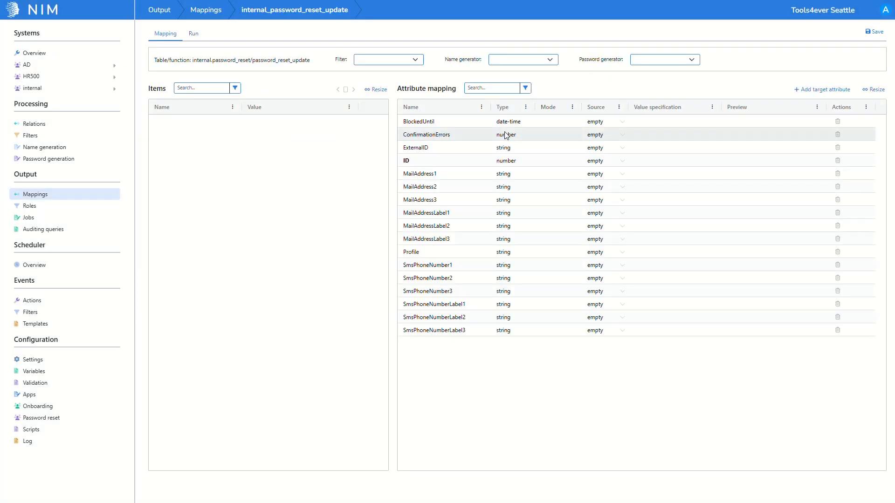
- Using the SelfServicePasswordReset_Update filter, map ID to ID, MailAddress1 to userPrincipalName and MailAddress2 to the constant PersonEmail, and save the update mapping
left_click(391, 61)
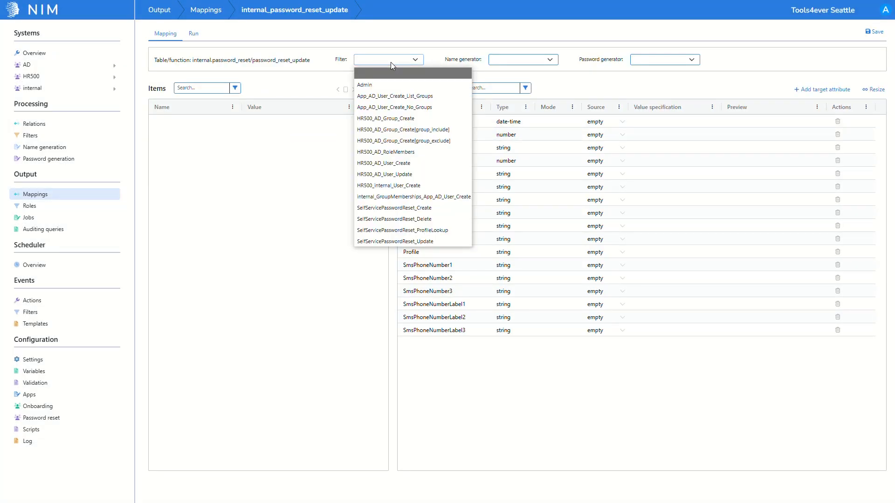
left_click(408, 241)
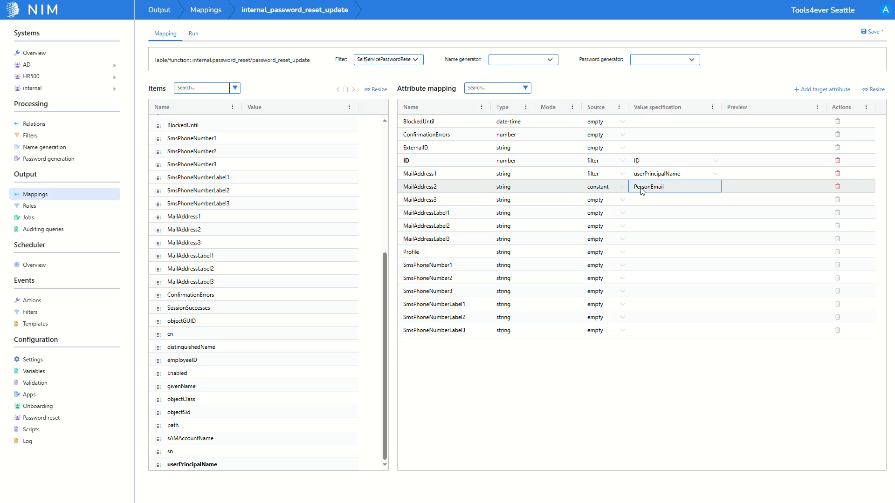
left_click(875, 34)
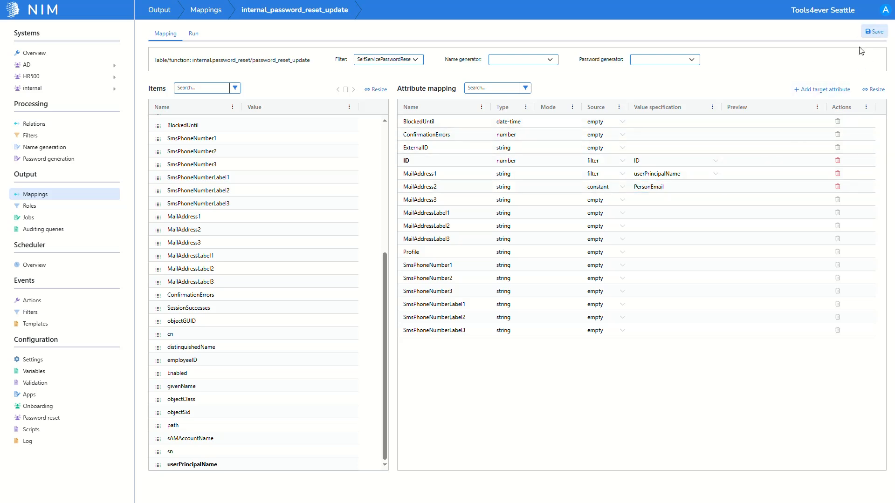
- Add a mapping named internal_password_reset_delete for the internal system's password_reset target with the password_reset_delete function
left_click(96, 196)
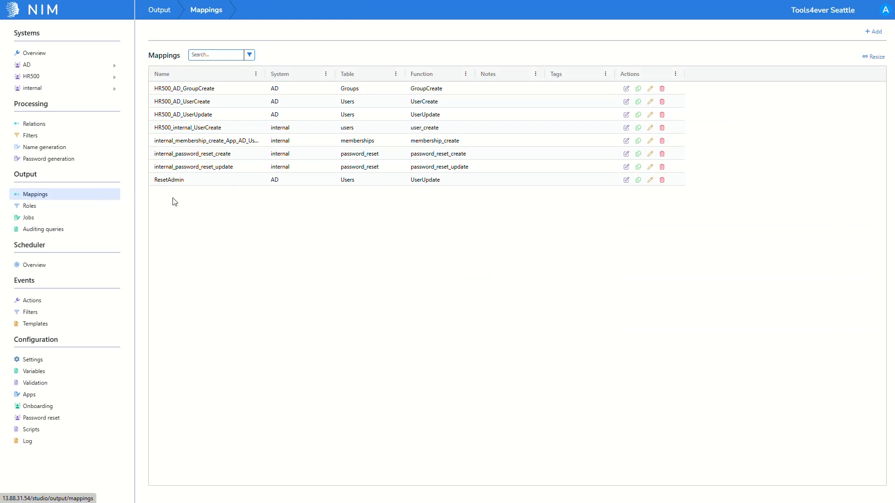
left_click(871, 41)
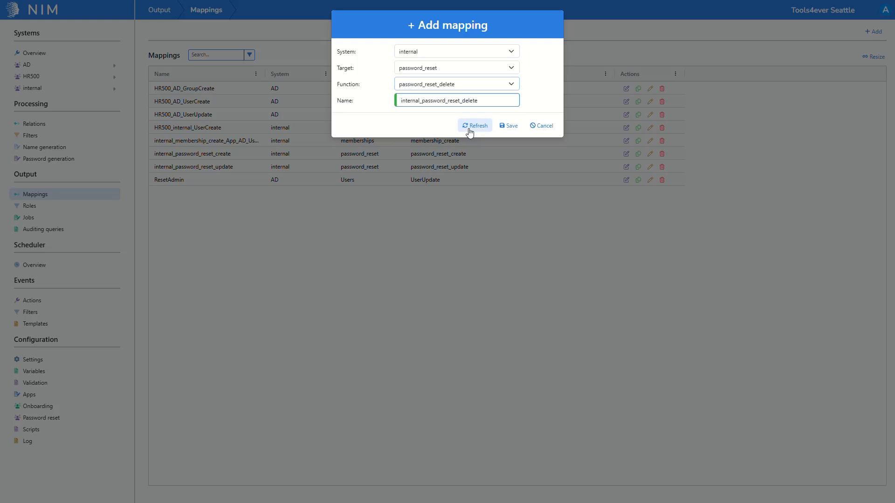
left_click(508, 126)
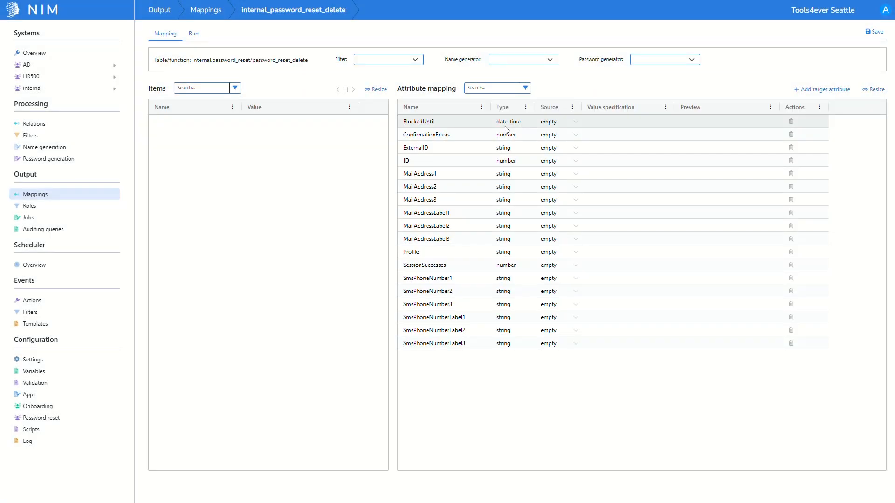
- Using the SelfServicePasswordReset_Delete filter, map the ID attribute to the filter's ID column and save the delete mapping
left_click(415, 61)
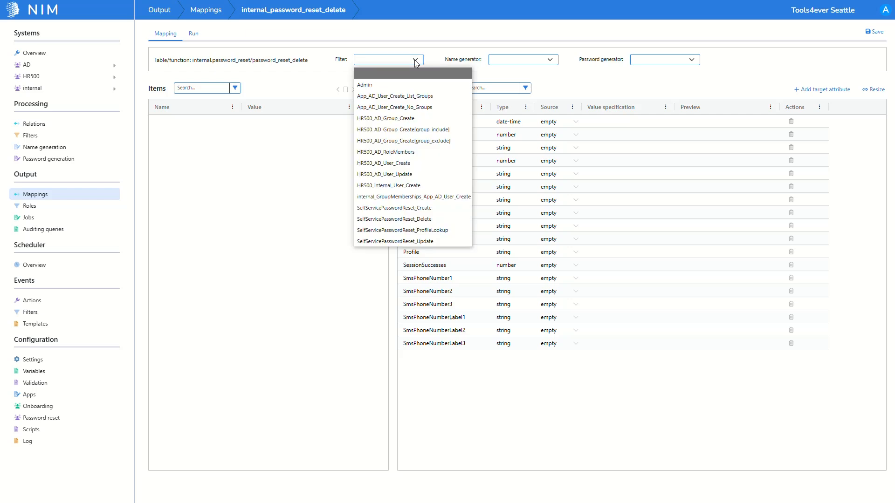
left_click(428, 219)
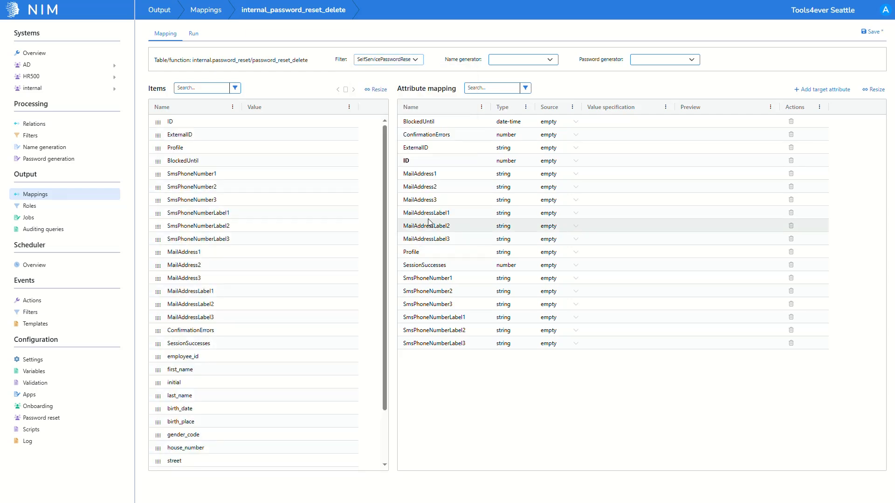
left_click_drag(158, 121, 603, 163)
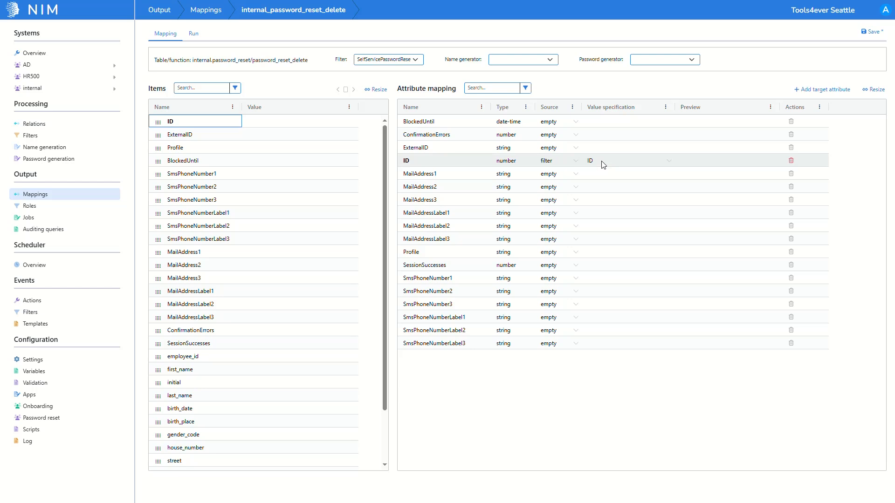
left_click(869, 32)
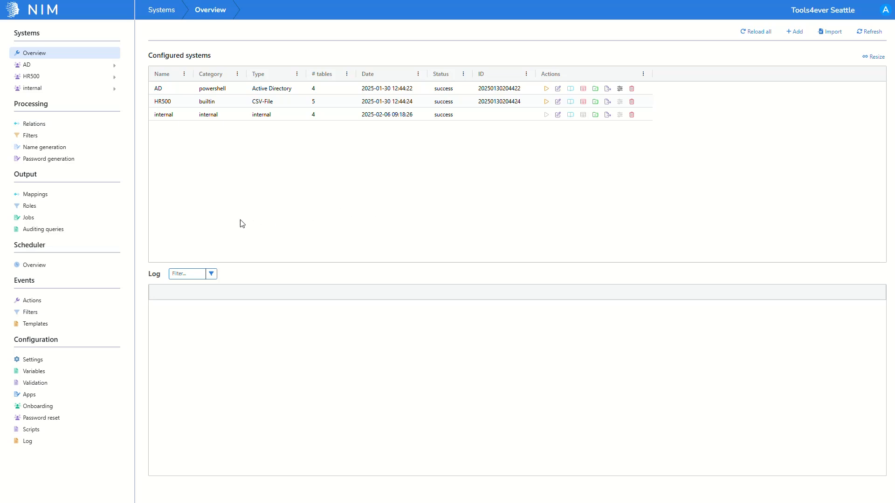
- Add an output job named internal_password_reset_job
left_click(115, 226)
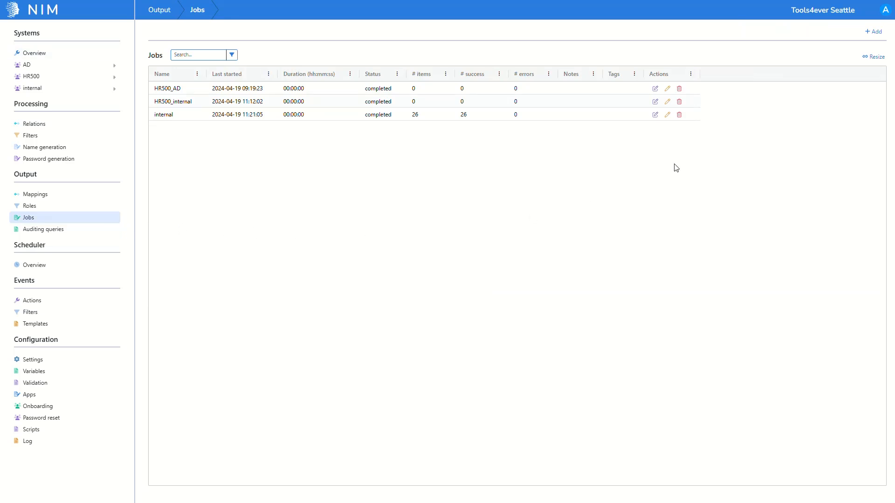
left_click(872, 34)
key("ctrl+v")
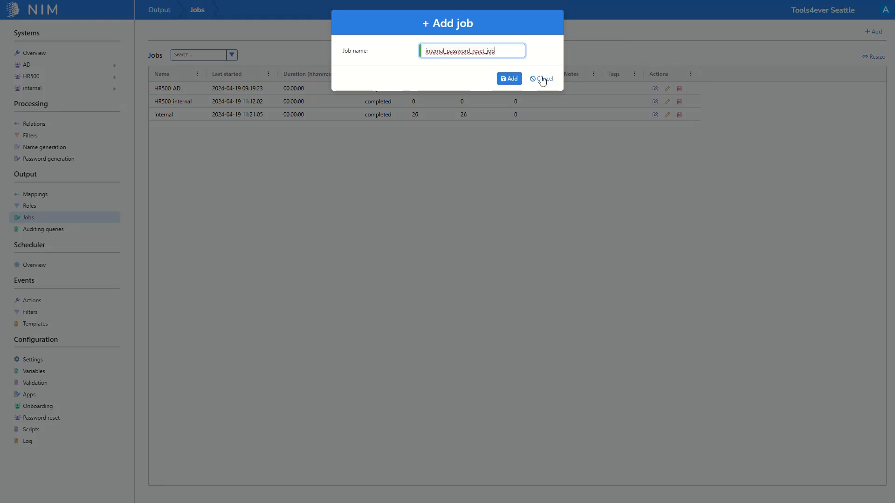
left_click(511, 79)
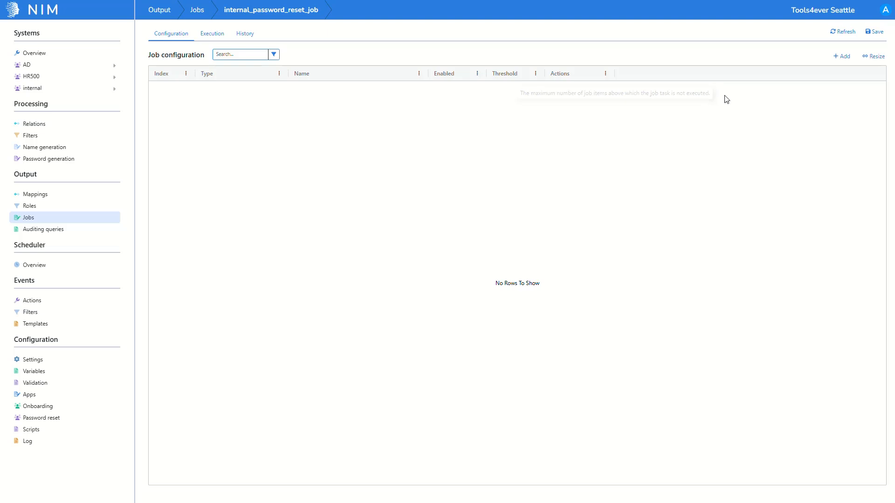
- Add three tasks to the job configuration and set the type of each to crud
left_click(849, 61)
left_click(849, 60)
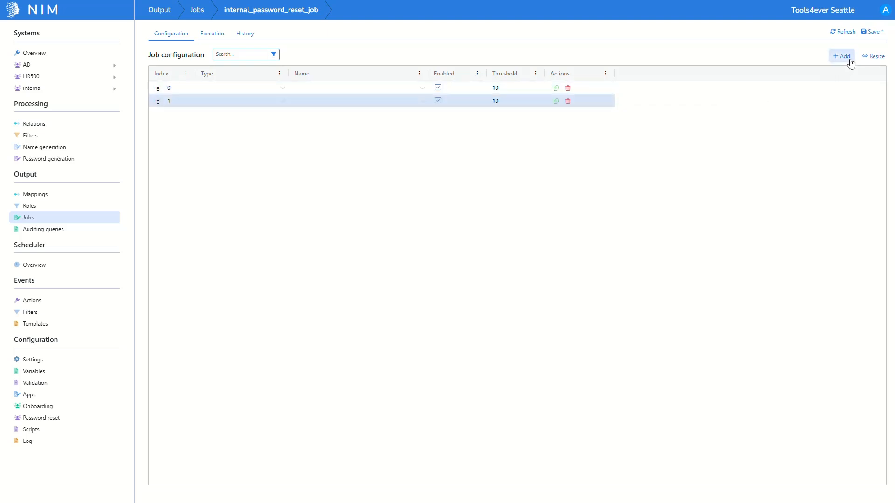
left_click(849, 62)
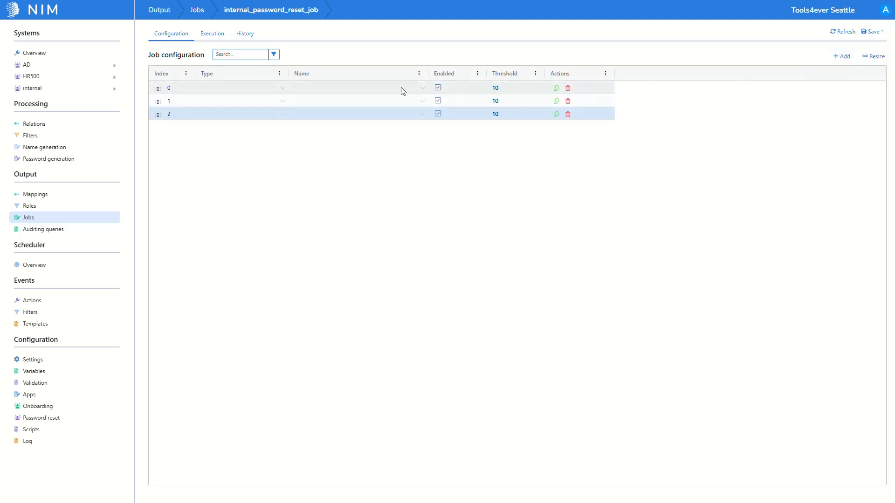
left_click(280, 91)
left_click(279, 89)
left_click(272, 100)
left_click(271, 103)
left_click(270, 114)
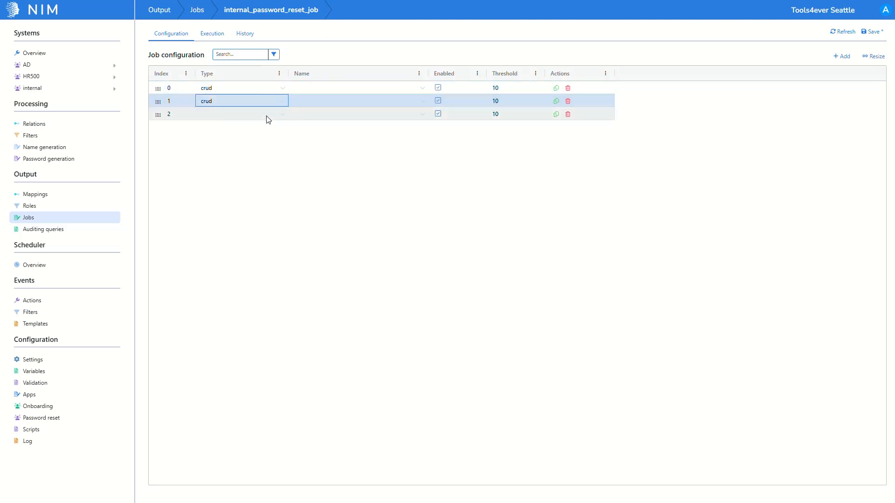
left_click(267, 116)
left_click(267, 118)
left_click(268, 128)
- Assign internal_password_reset_create, internal_password_reset_update and internal_password_reset_delete to job tasks 0, 1 and 2 respectively, and save the job
left_click(354, 90)
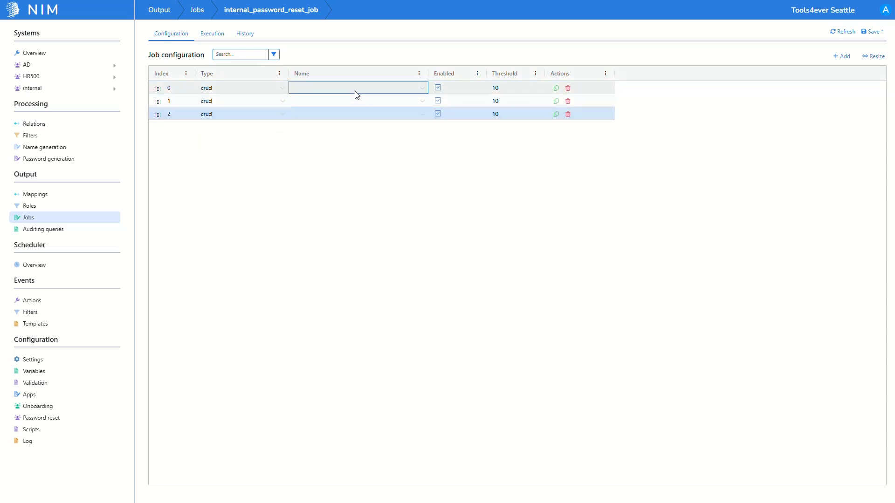
left_click(355, 88)
left_click(357, 158)
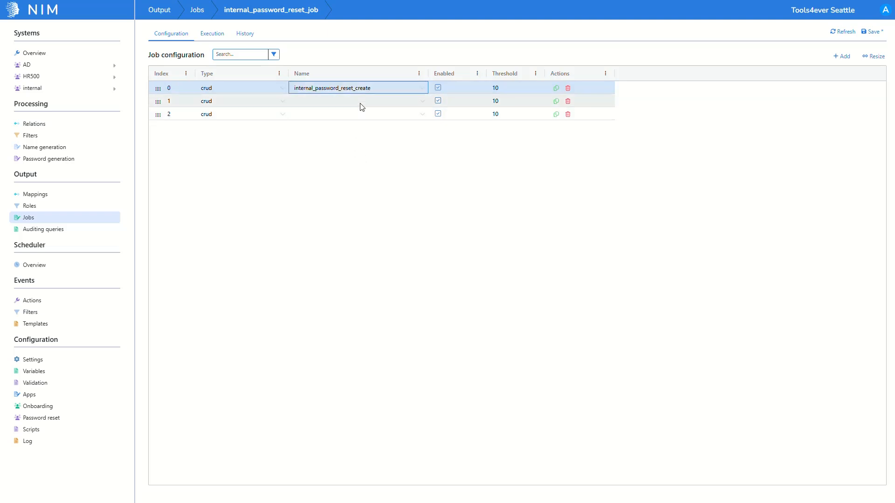
scroll(363, 140, "down", 1)
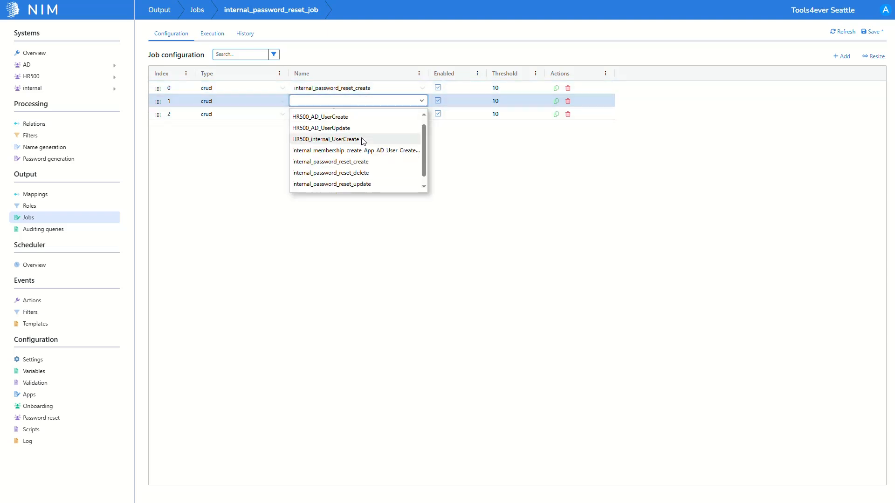
left_click(361, 176)
left_click(361, 114)
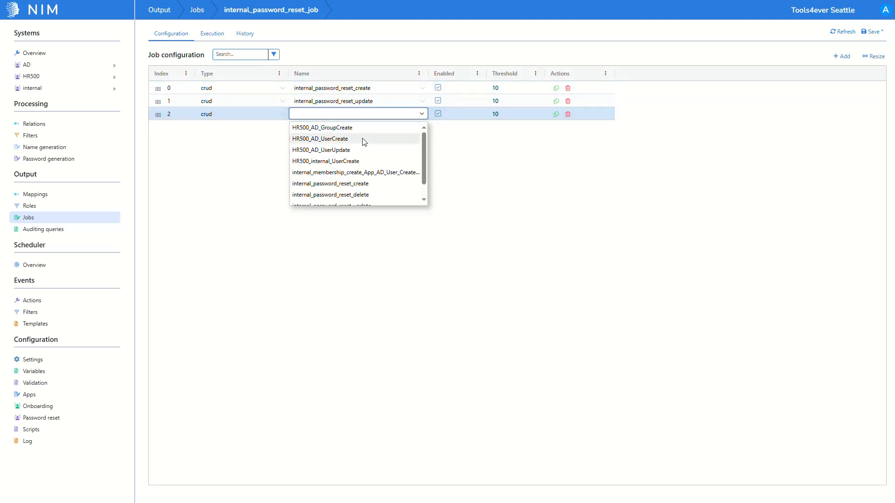
left_click(366, 194)
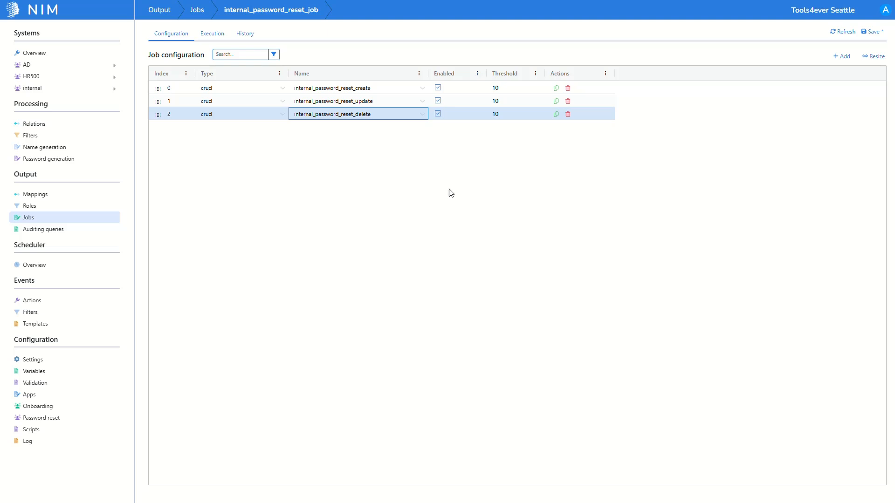
left_click(868, 34)
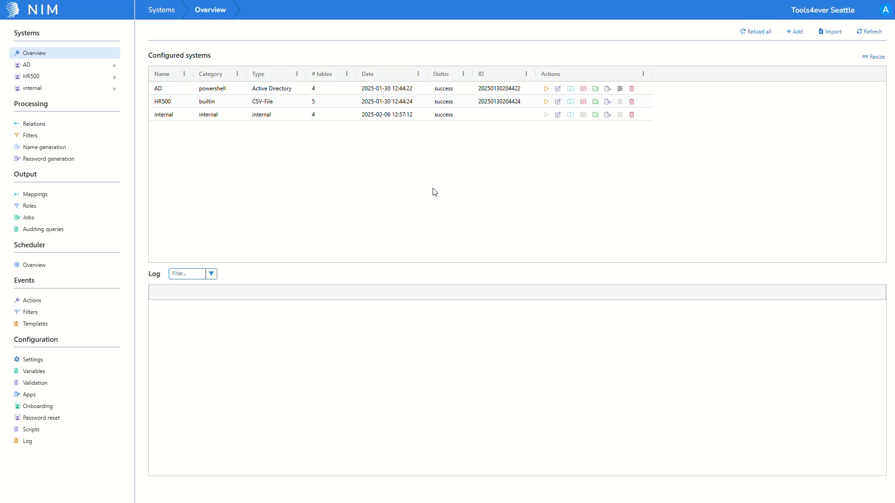
- Add a scheduled task of type sync named internal_password_reset_task
left_click(105, 272)
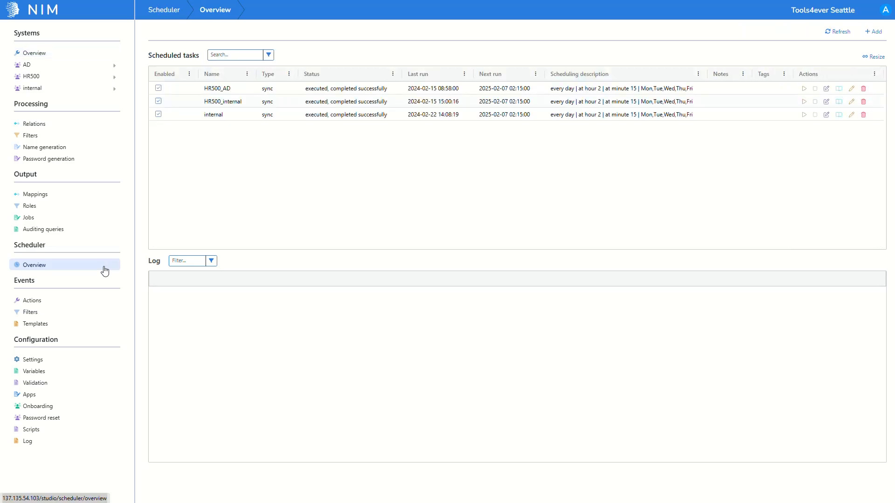
left_click(873, 33)
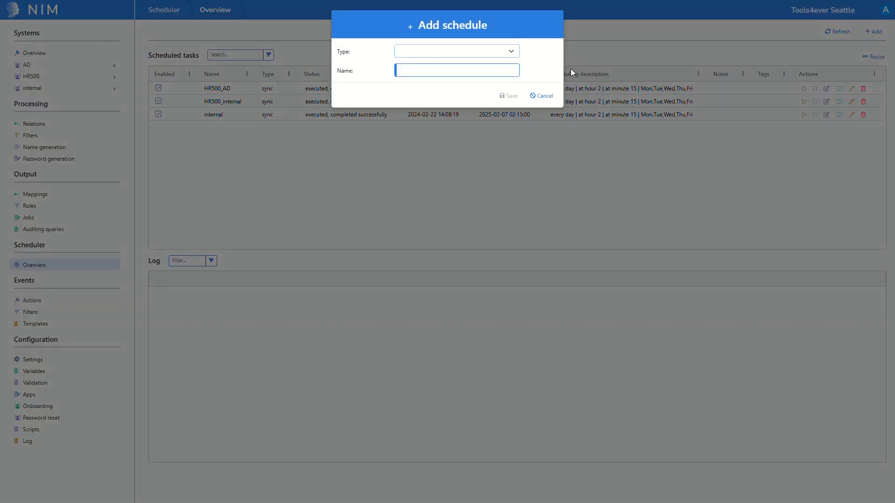
left_click(511, 52)
left_click(508, 66)
type("internal_password_reset_task")
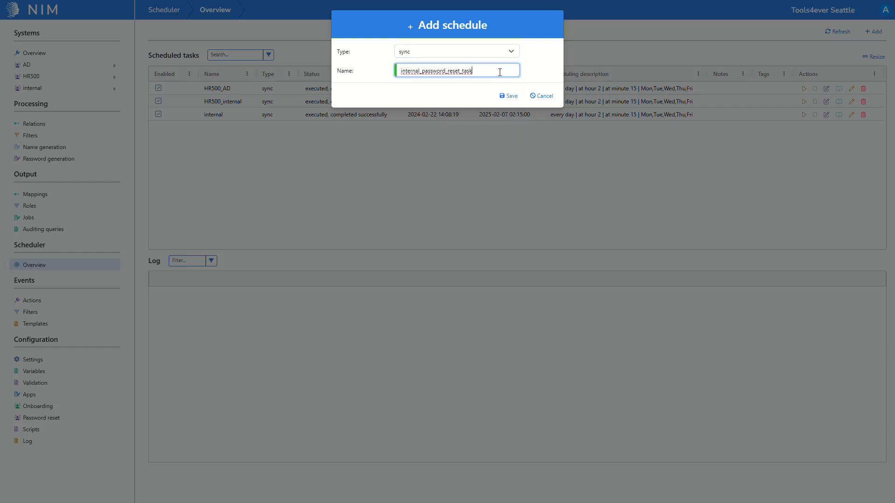
left_click(508, 96)
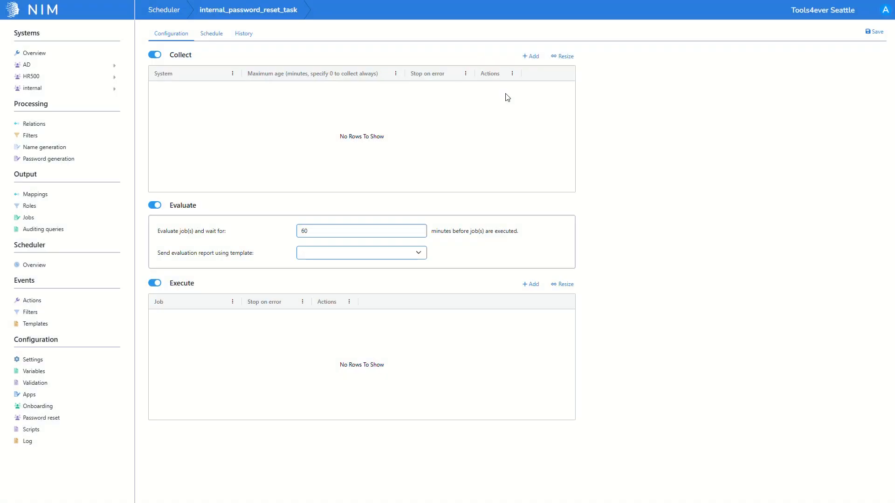
- Add HR500 as the system to collect in the scheduled task and turn off the Evaluate stage
left_click(531, 56)
double_click(233, 88)
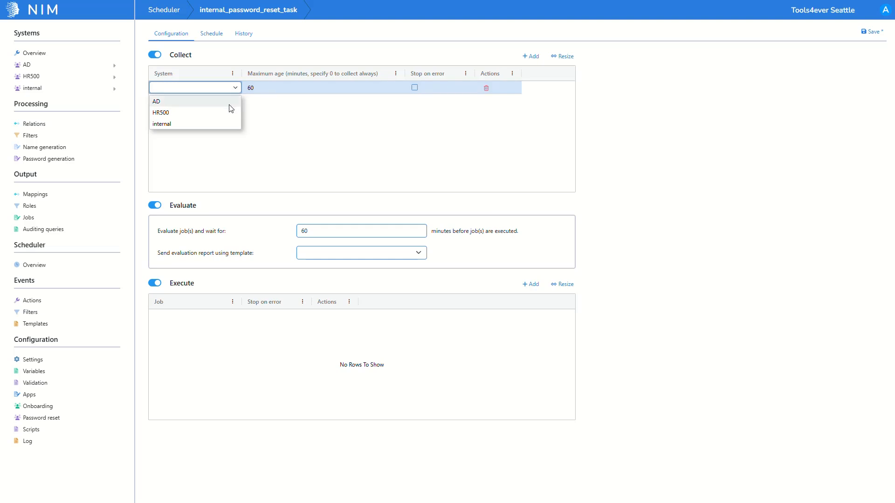
left_click(228, 113)
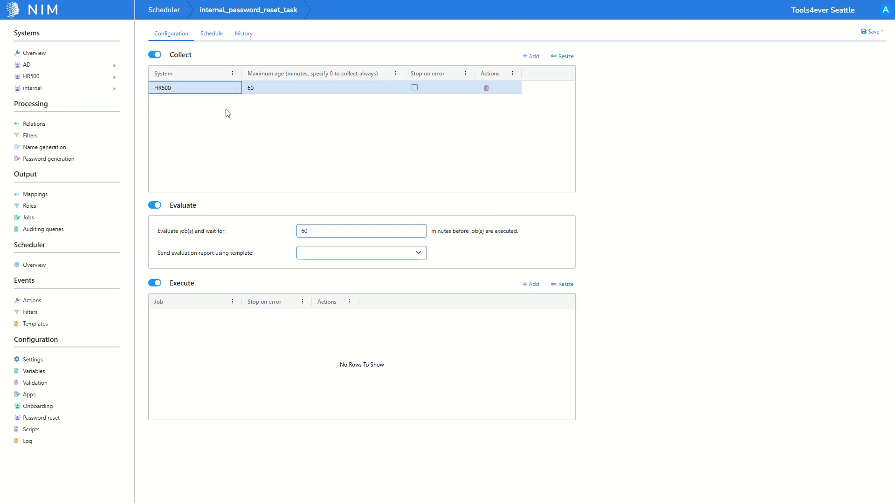
left_click(160, 205)
- Add internal_password_reset_job to the jobs that the scheduled task executes
left_click(531, 285)
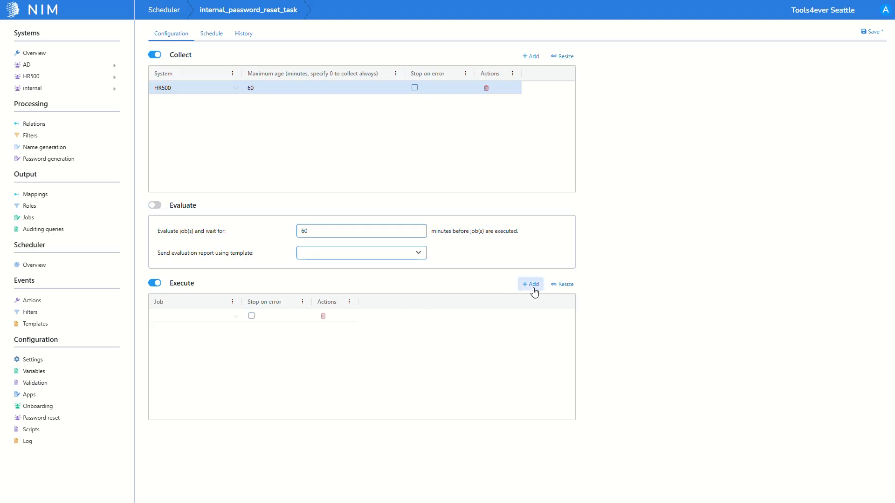
left_click(217, 316)
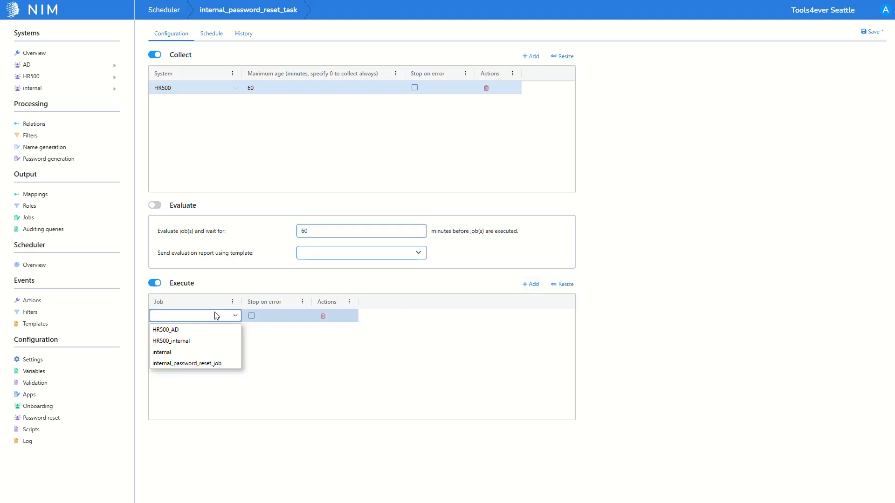
left_click(210, 364)
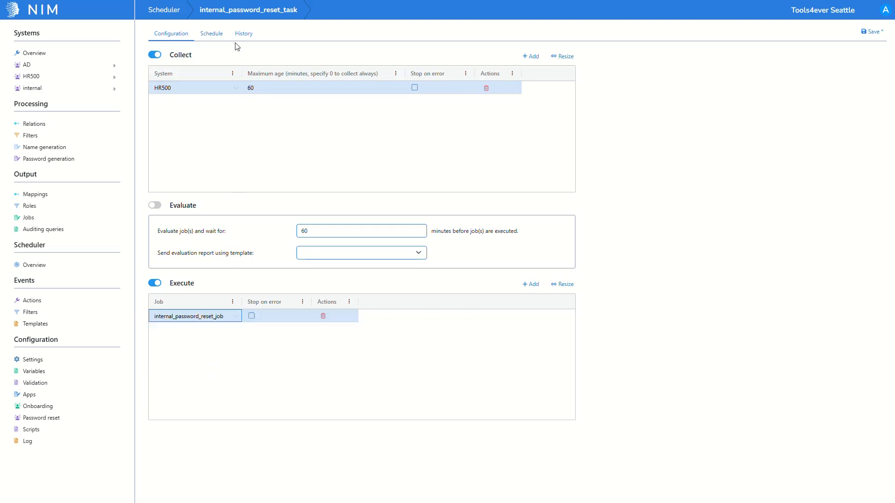
- Enable scheduling for internal_password_reset_task and save the task
left_click(208, 40)
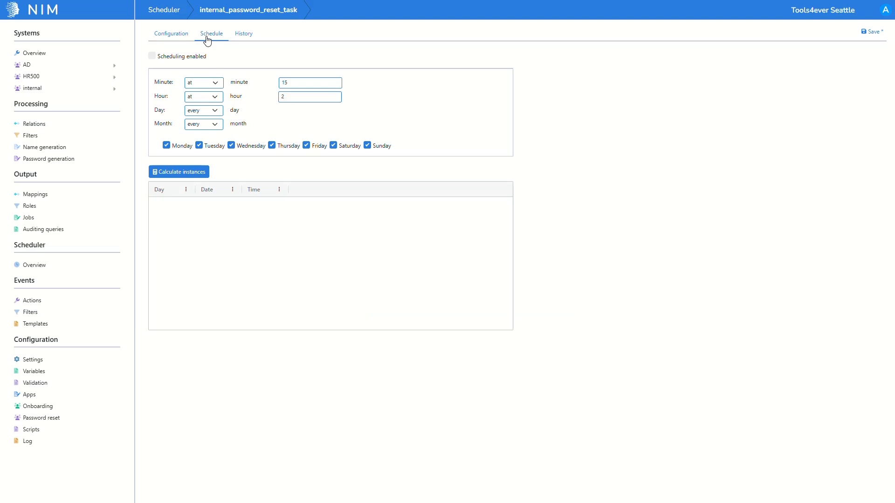
left_click(154, 57)
left_click(872, 33)
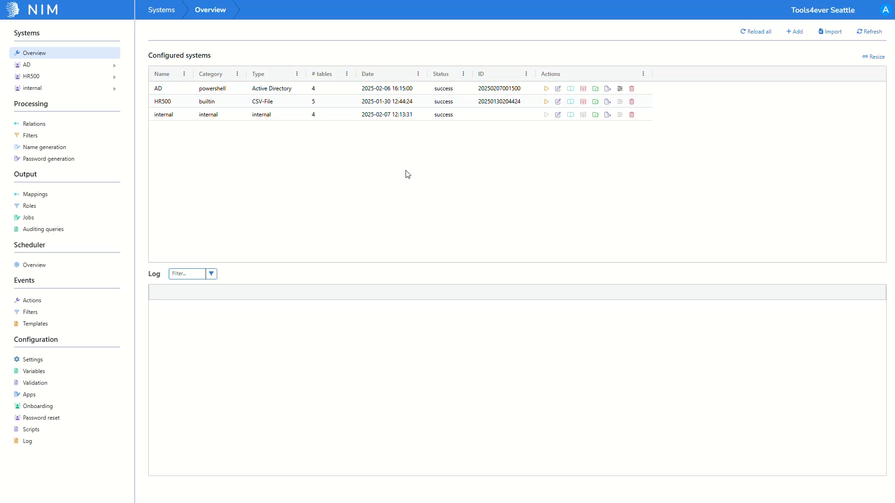
- Create a notification template named employee_password_reset_email
left_click(104, 326)
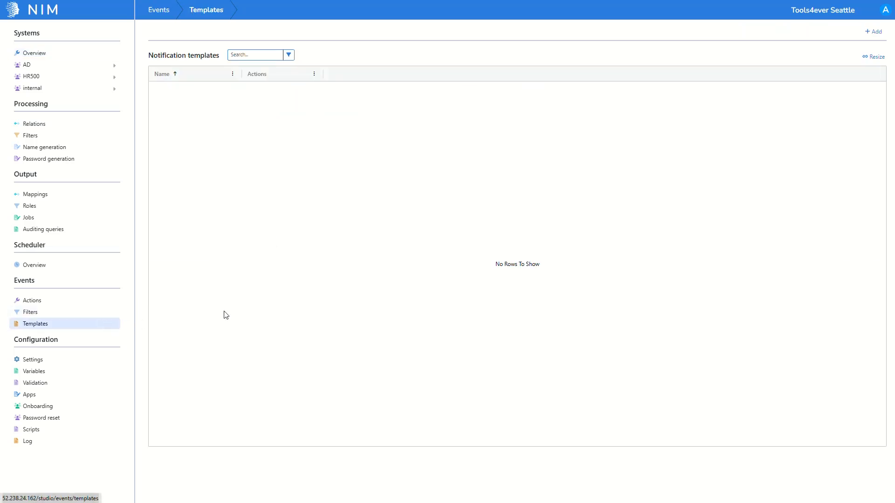
left_click(864, 35)
key("ctrl+v")
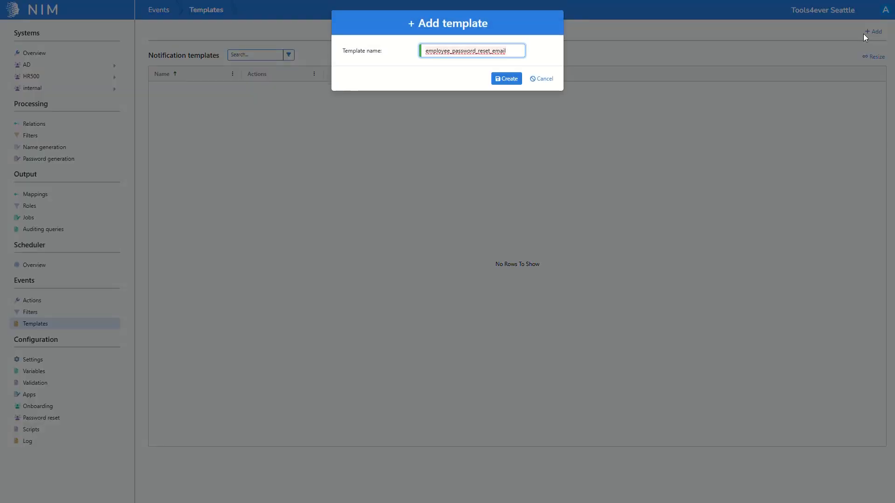
left_click(515, 83)
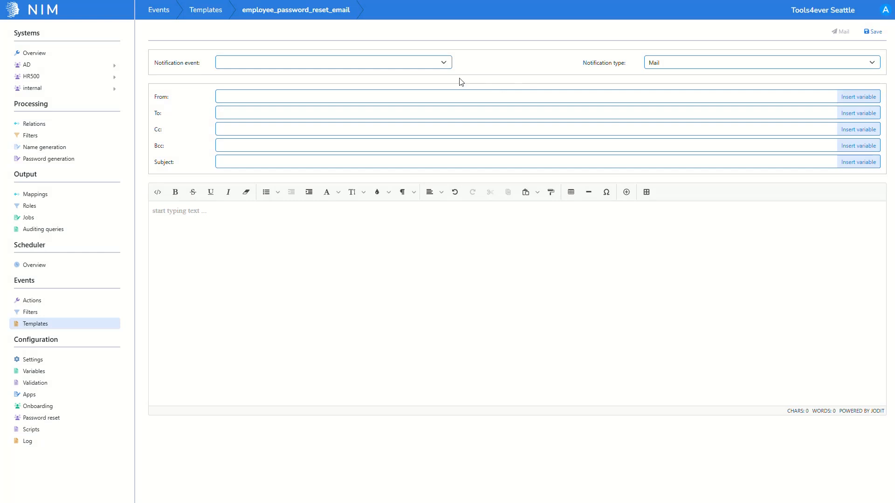
- Set the template's notification event to password-reset-code-email: employee_password_reset
left_click(436, 68)
scroll(429, 93, "down", 3)
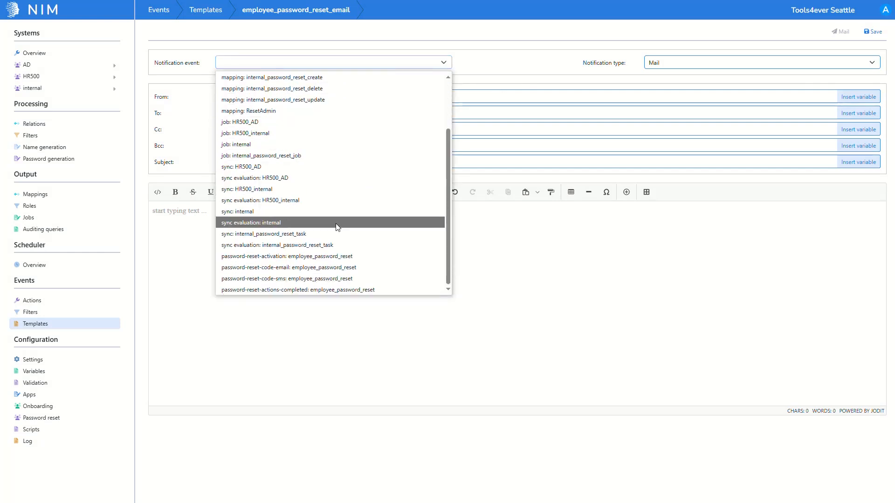
left_click(301, 269)
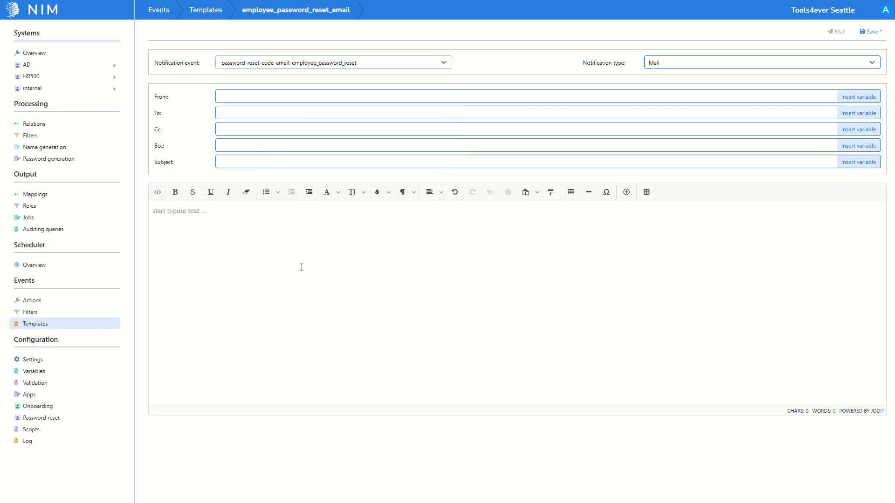
- Insert the data.vprConfirmationCodeAddress variable as the template's To recipient
left_click(840, 115)
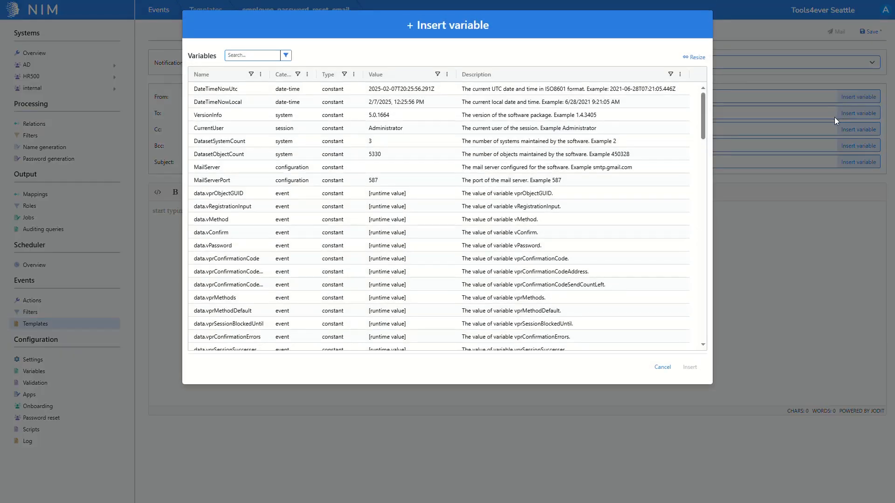
left_click_drag(270, 75, 314, 75)
left_click(261, 272)
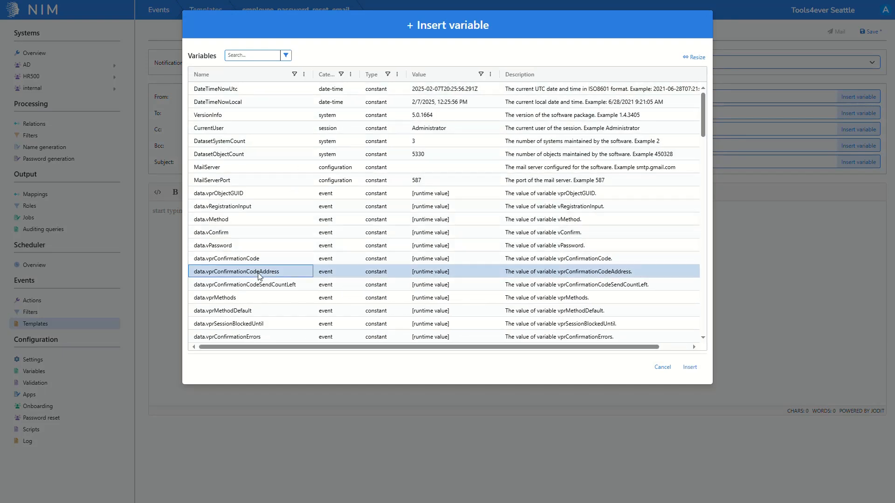
left_click(690, 366)
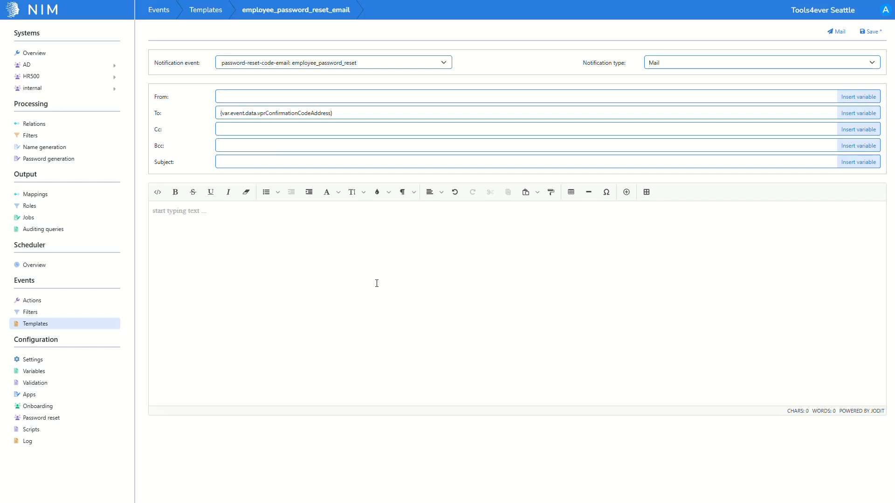
- Enter the subject "Employee Password Reset" and the body "Thank you for using the Self-Service Password Reset system! Your one-time passcode is:"
left_click(218, 161)
key("ctrl+v")
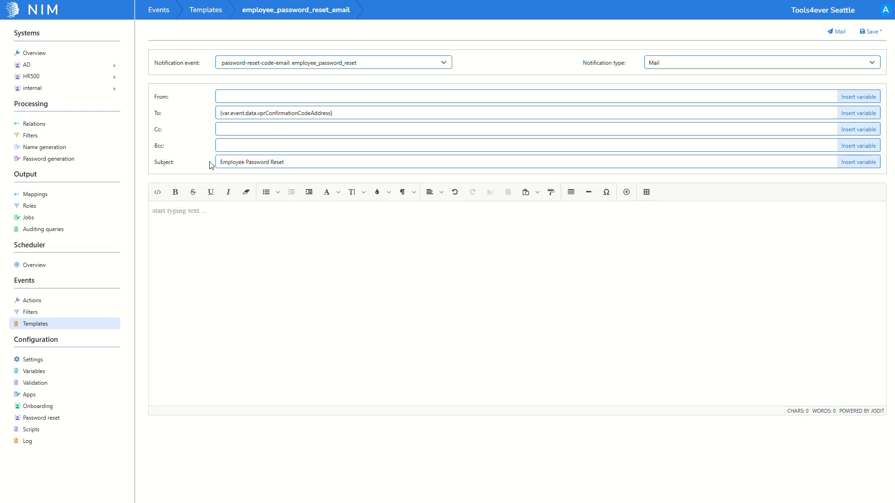
left_click(199, 211)
key("ctrl+v")
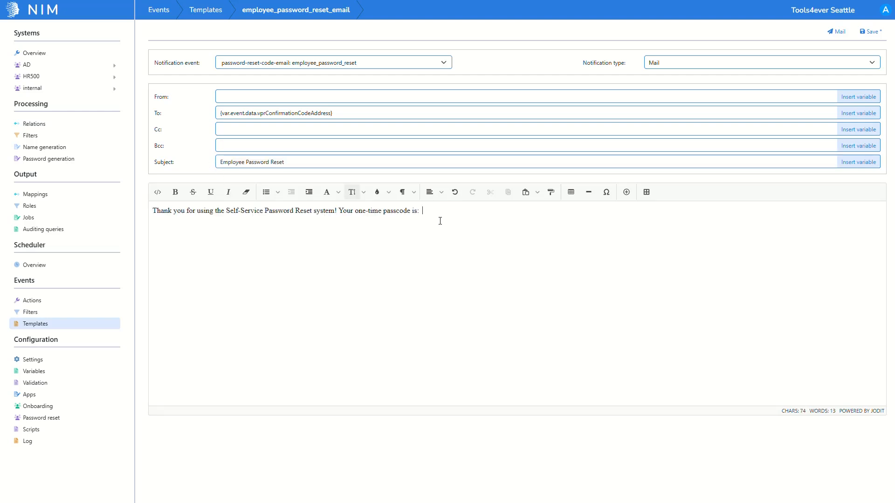
- Insert the event data variable vprConfirmationCode at the end of the mail body and save the template
left_click(626, 192)
mouse_move(625, 246)
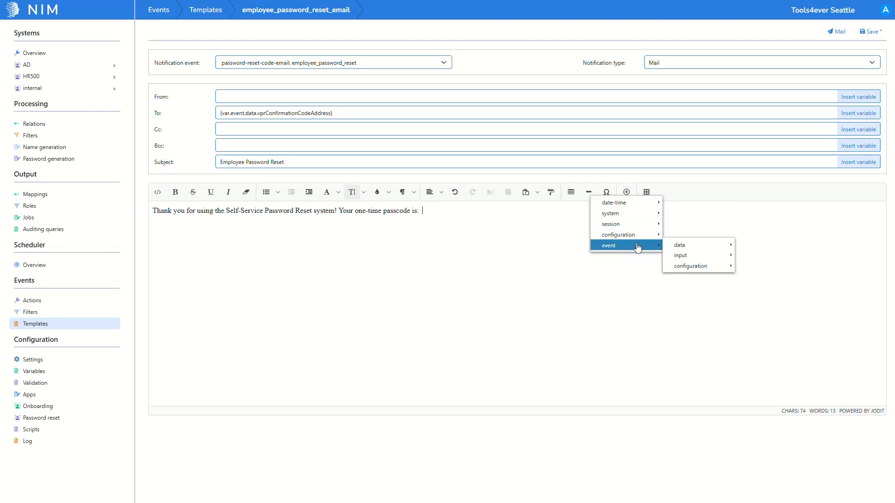
mouse_move(680, 246)
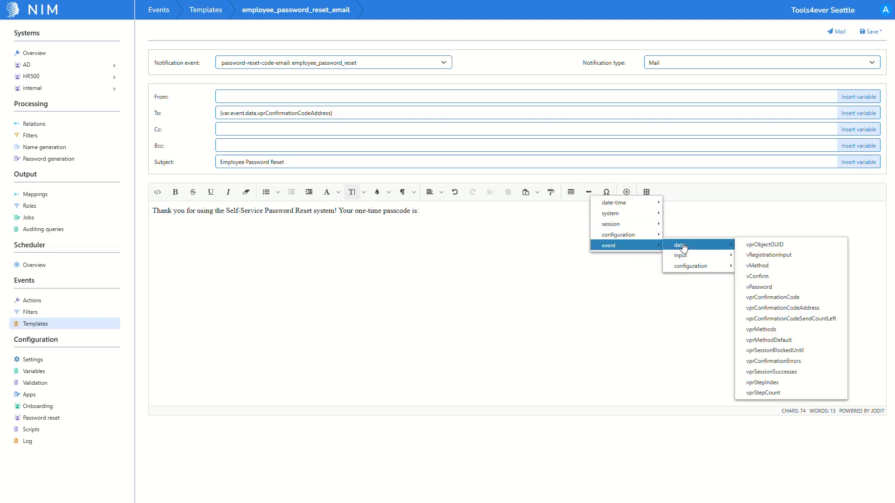
left_click(785, 299)
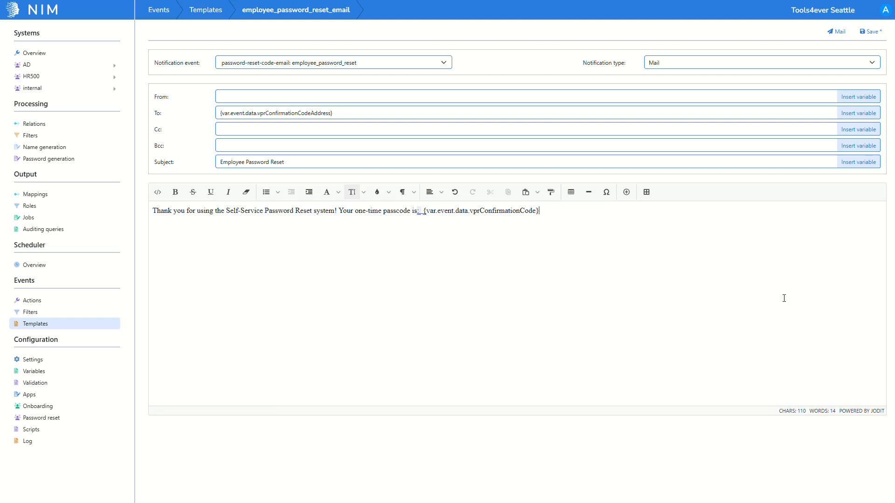
left_click(863, 40)
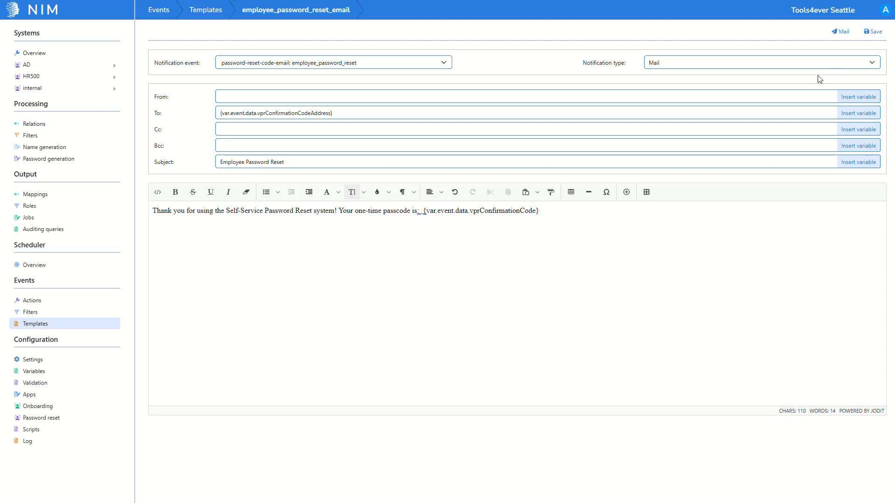
- Add an event action with event type password-reset-code-email and event name employee_password_reset
left_click(113, 301)
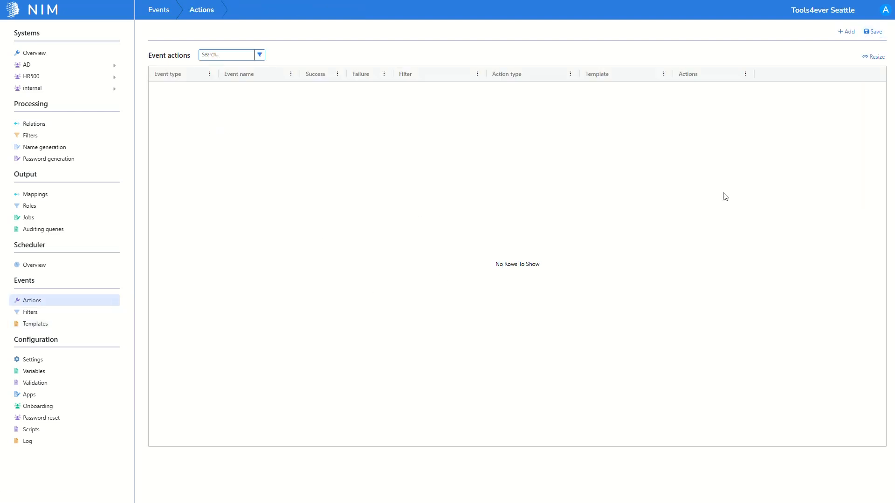
left_click(844, 32)
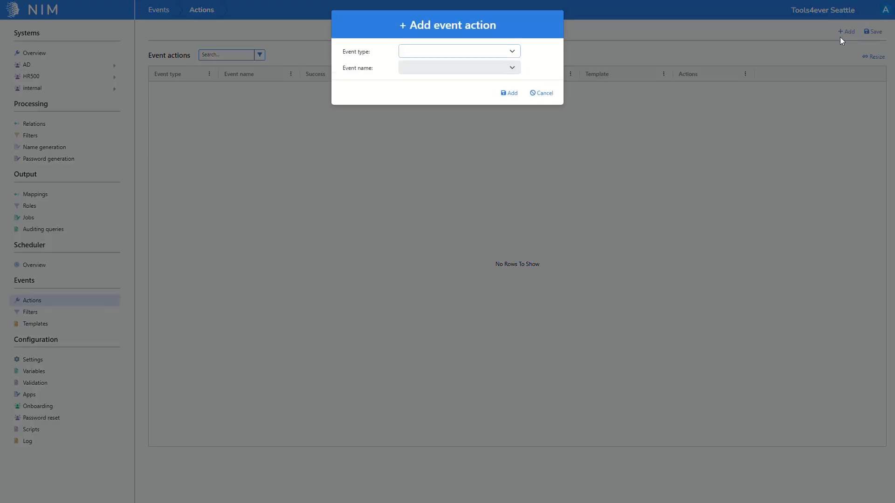
left_click(475, 55)
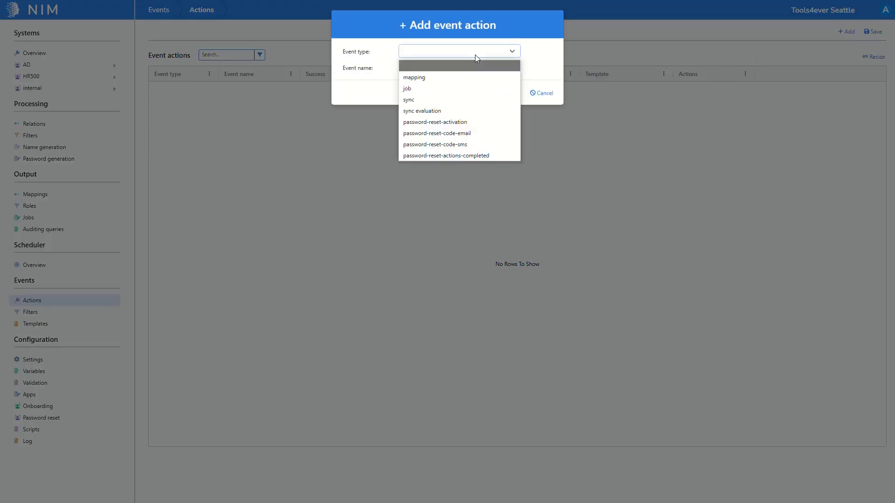
left_click(465, 133)
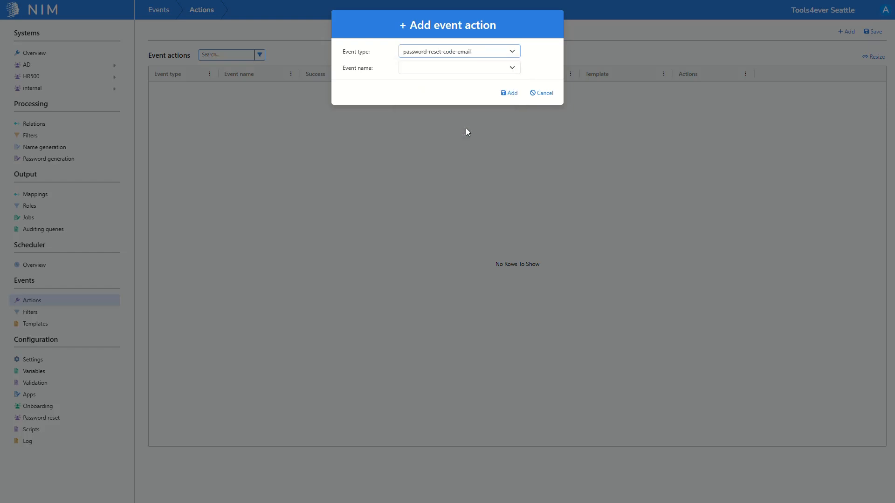
left_click(460, 69)
left_click(463, 84)
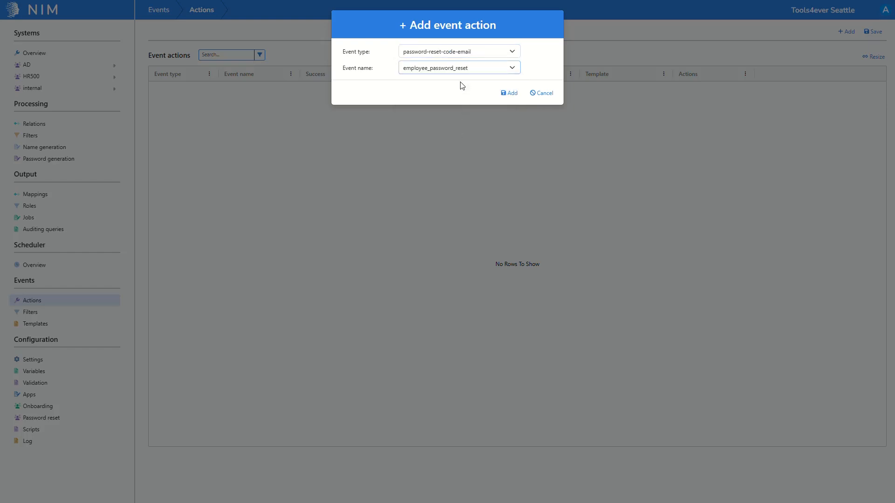
left_click(508, 92)
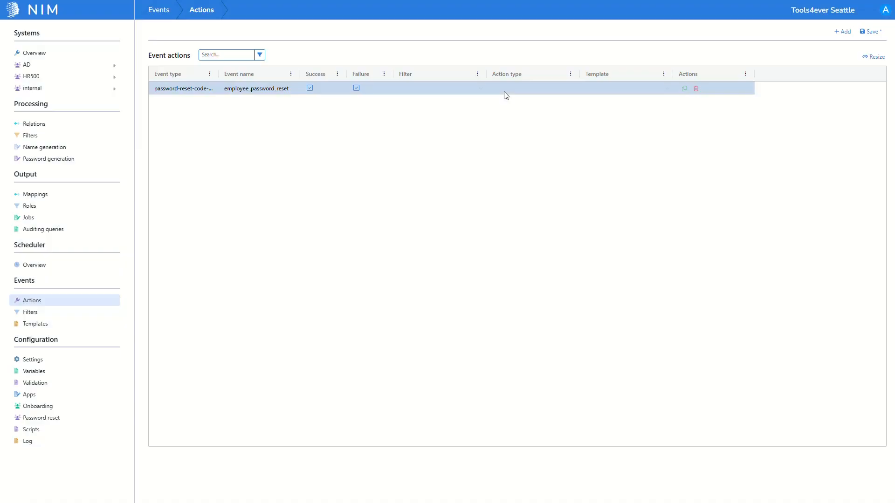
- Assign the employee_password_reset_email template to the new event action and save the event actions
left_click(619, 89)
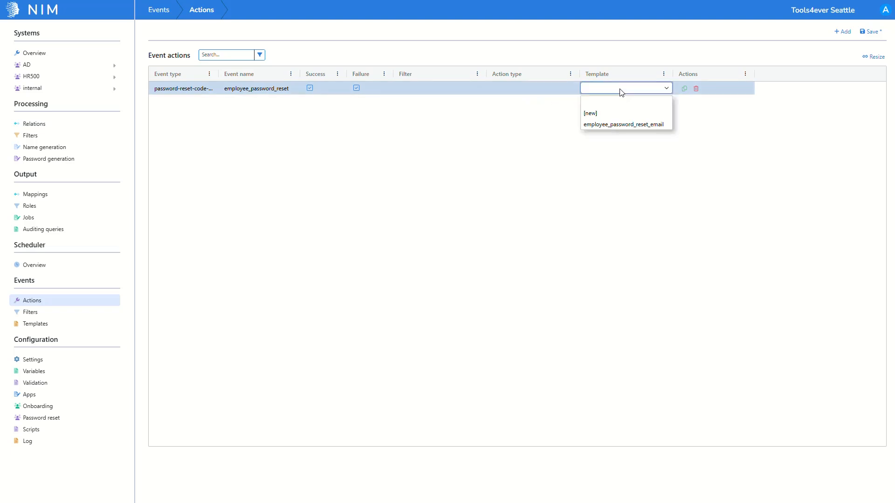
left_click(620, 125)
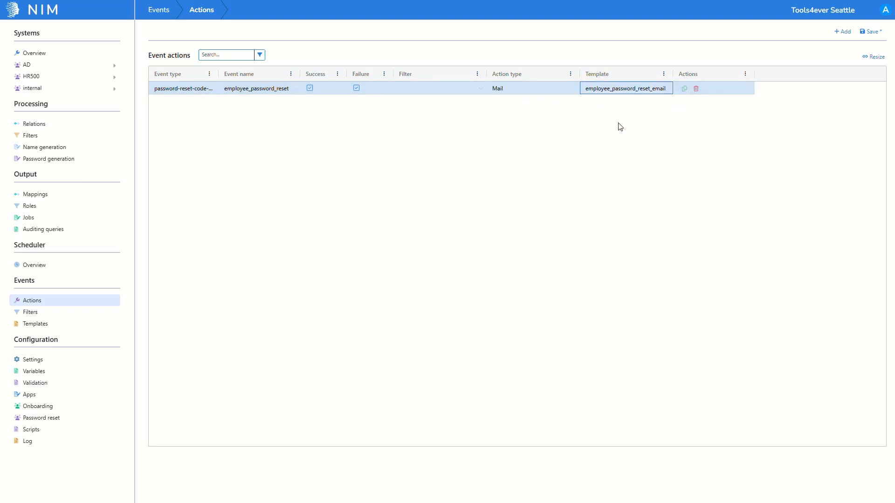
left_click(869, 35)
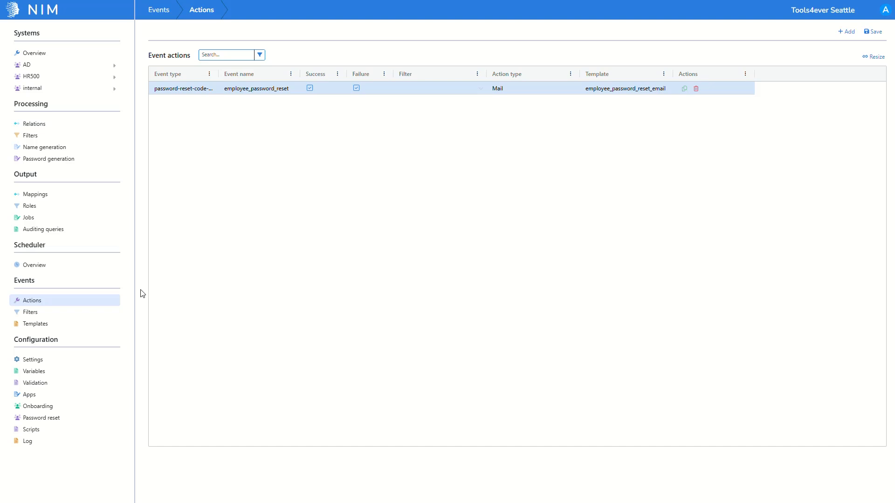
- Create a notification template named employee_password_reset_sms
left_click(78, 324)
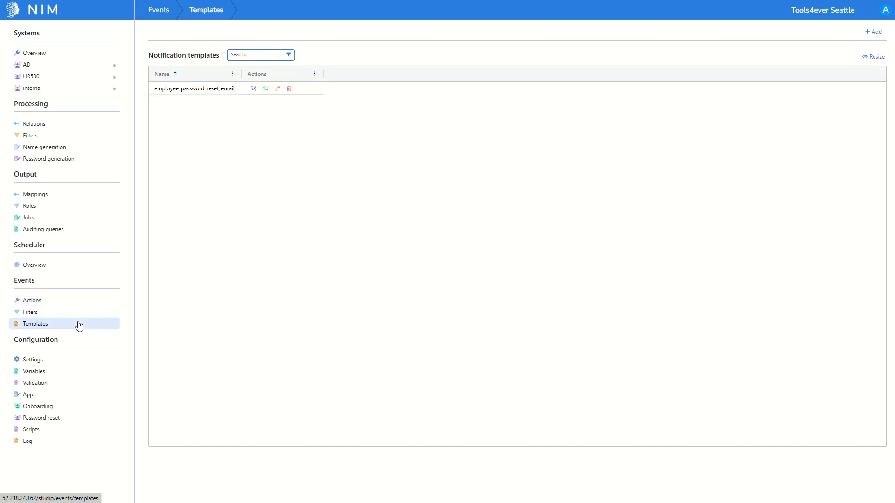
left_click(864, 40)
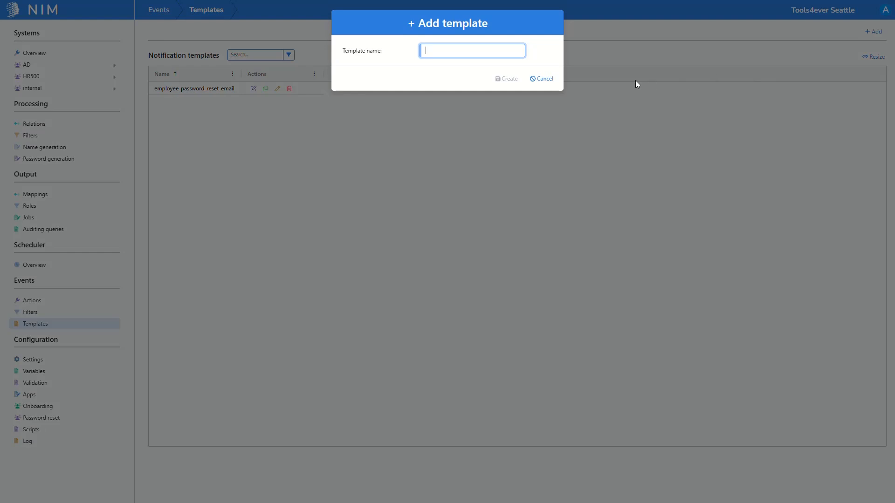
key("ctrl+v")
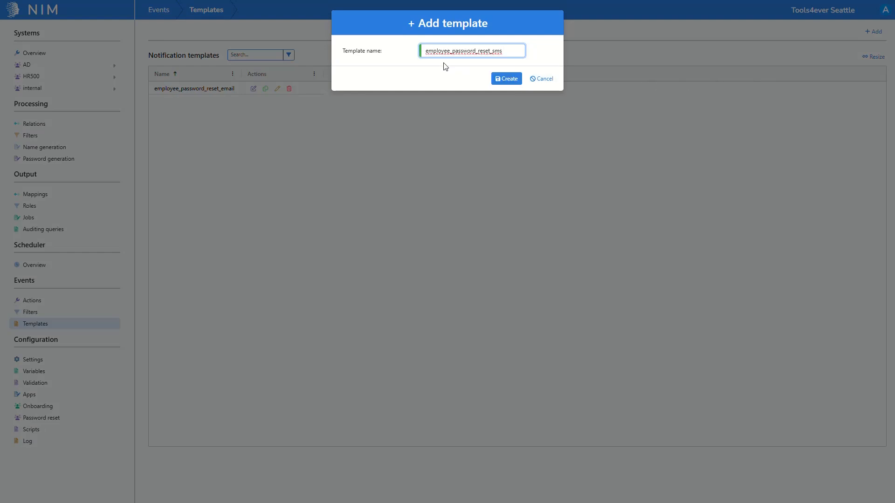
left_click(494, 80)
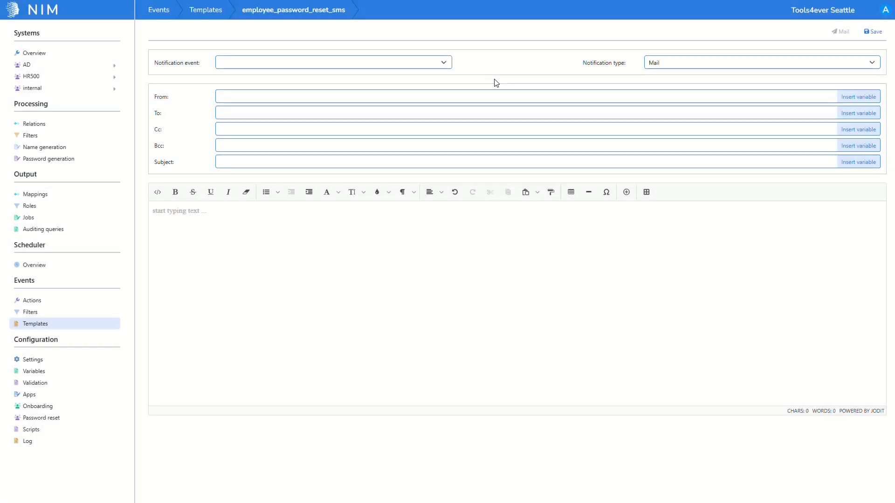
- Set the SMS template's notification event to password-reset-code-sms: employee_password_reset and its notification type to SMS
left_click(412, 66)
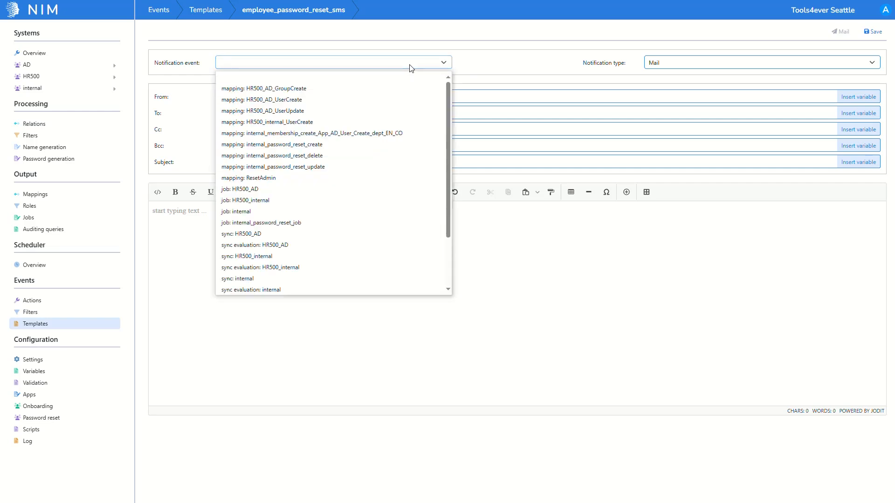
scroll(403, 98, "down", 2)
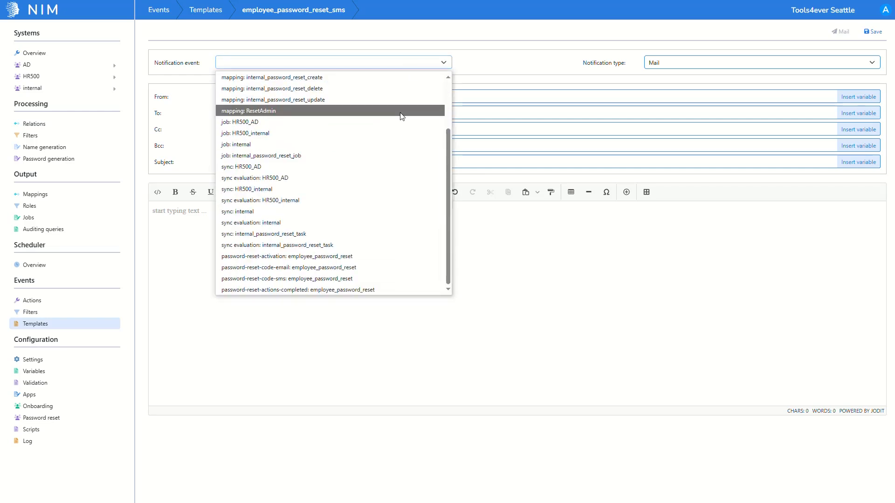
left_click(302, 280)
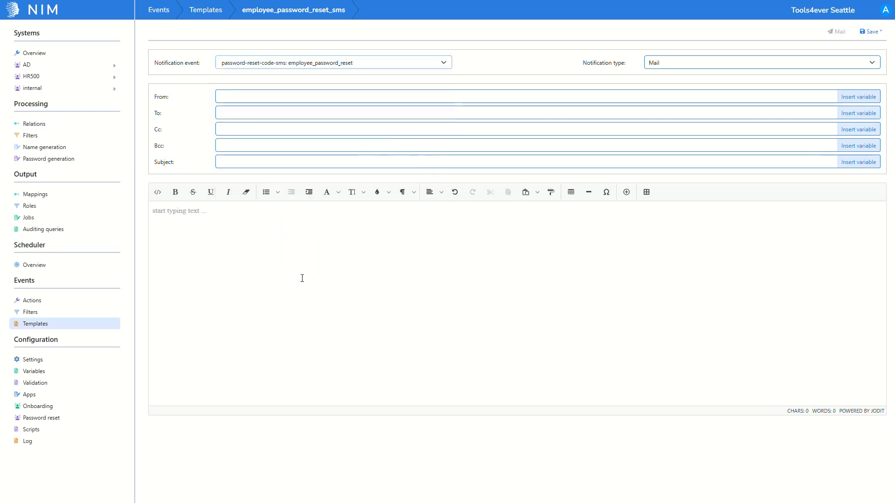
left_click(753, 68)
left_click(751, 99)
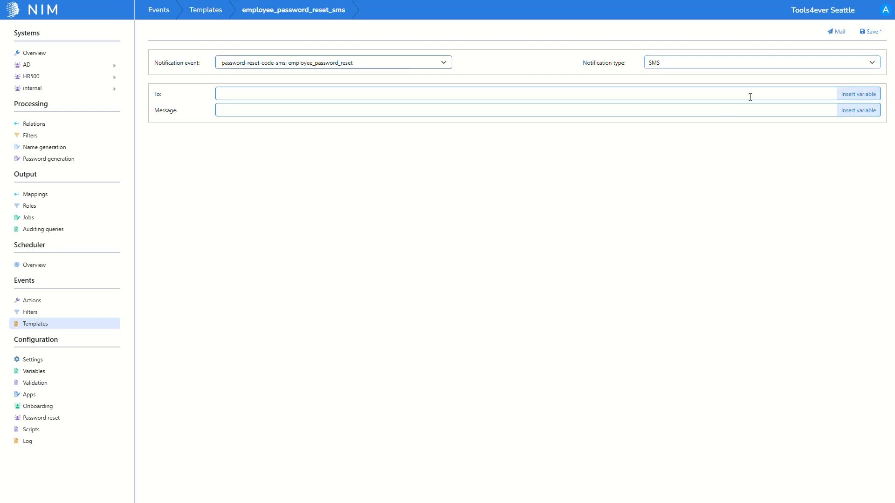
- Insert the event variable data.vprConfirmationCodeAddress as the SMS template's To recipient
left_click(842, 93)
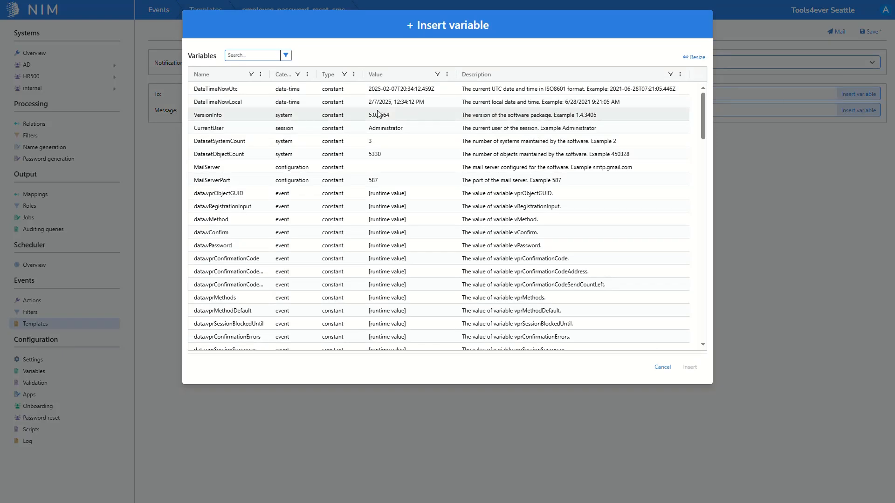
left_click_drag(269, 74, 300, 71)
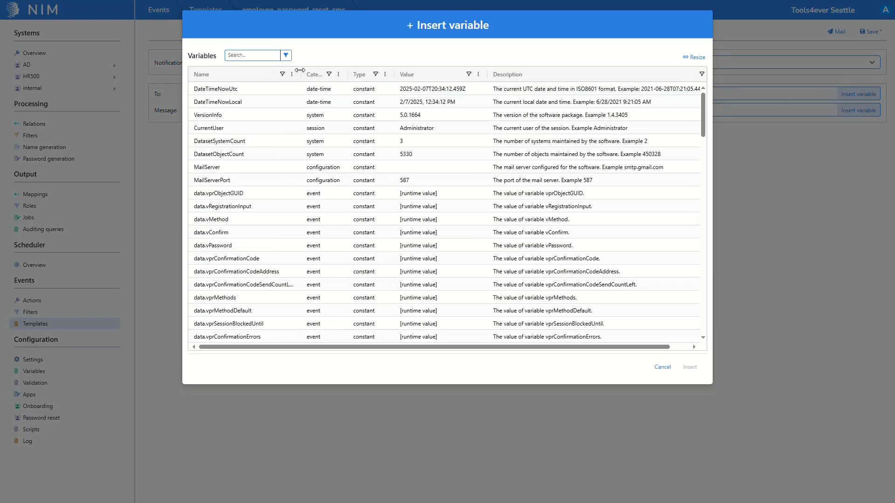
left_click(237, 271)
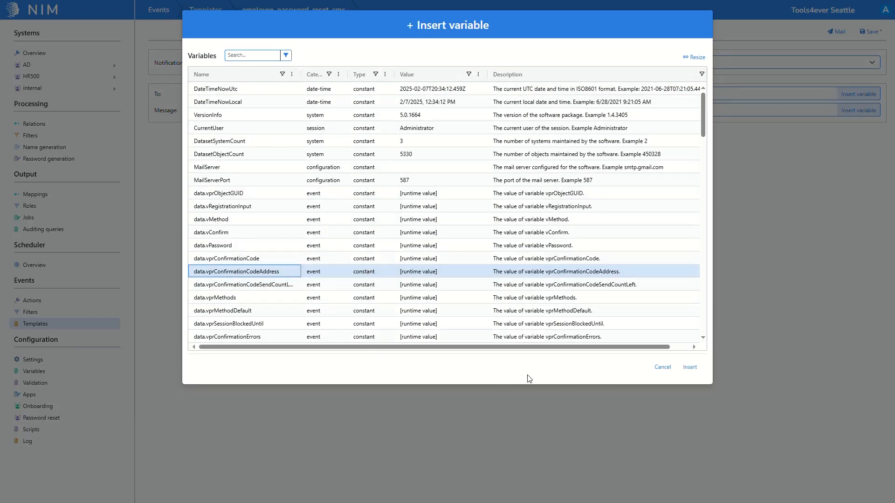
left_click(697, 371)
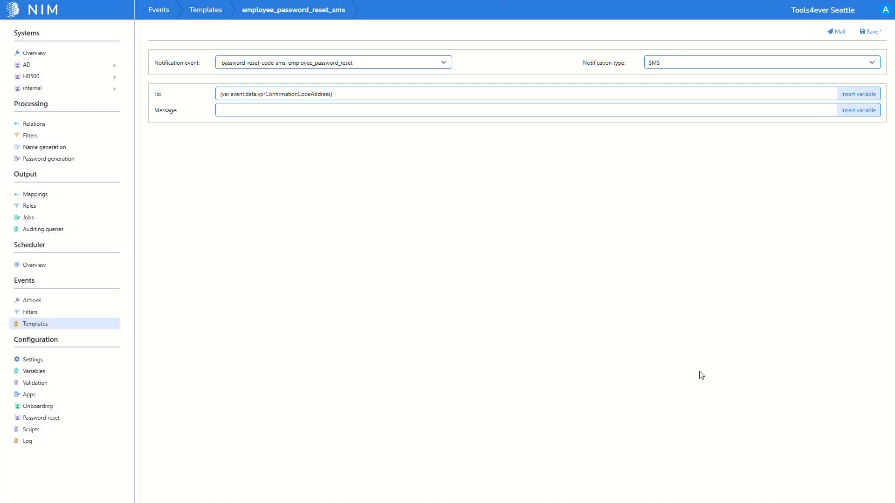
- Enter the SMS message "Your password reset OTP code is: {var.event.data.vprConfirmationCode}" and save the template
left_click(297, 112)
key("ctrl+v")
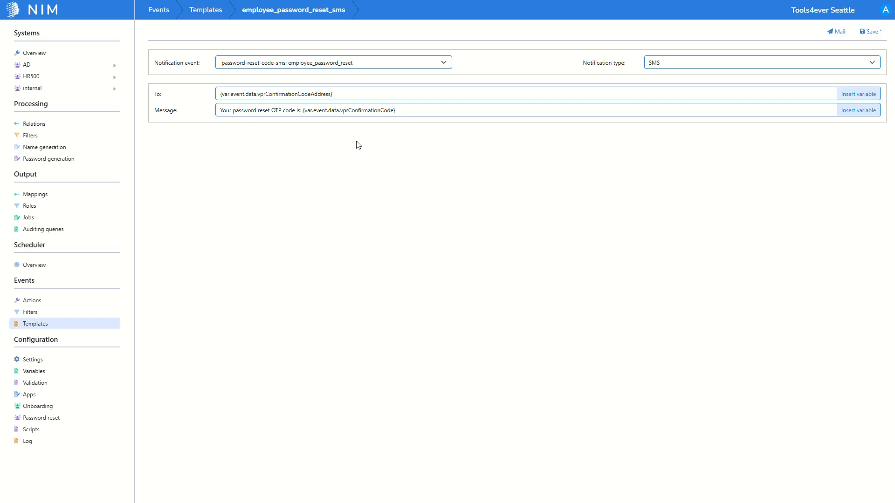
left_click(880, 34)
- Add an event action with event type password-reset-code-sms and event name employee_password_reset
left_click(105, 300)
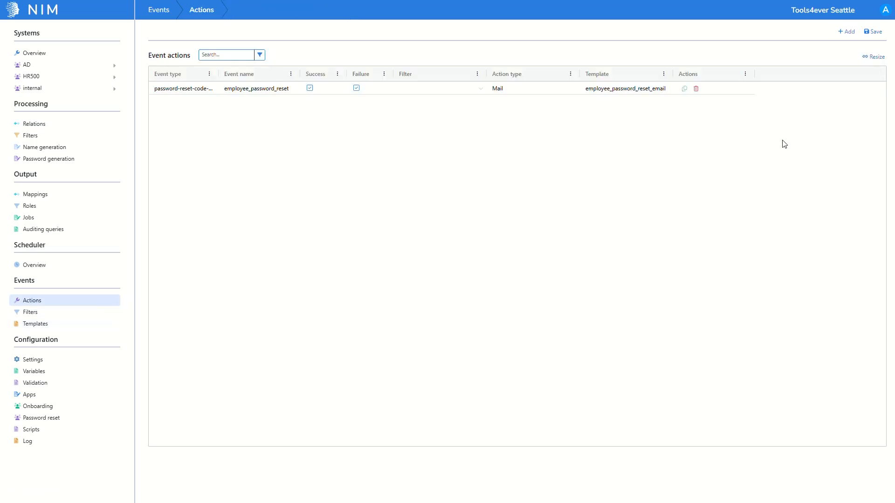
left_click(845, 33)
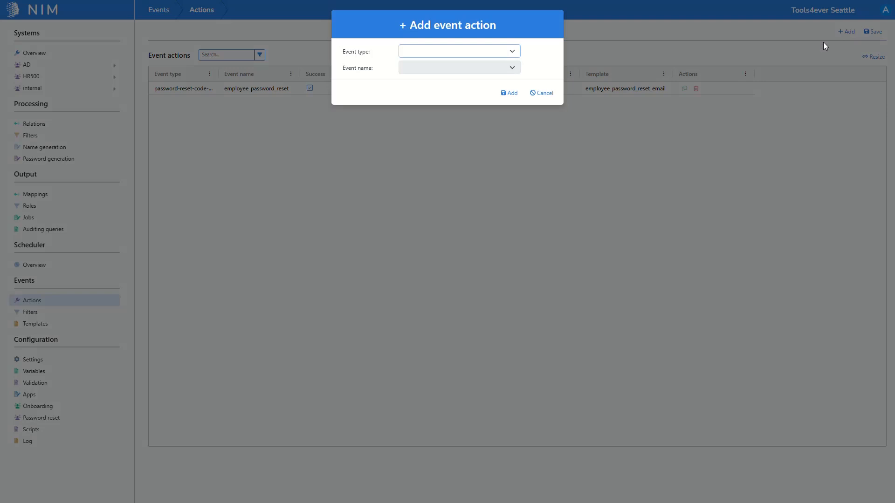
left_click(506, 55)
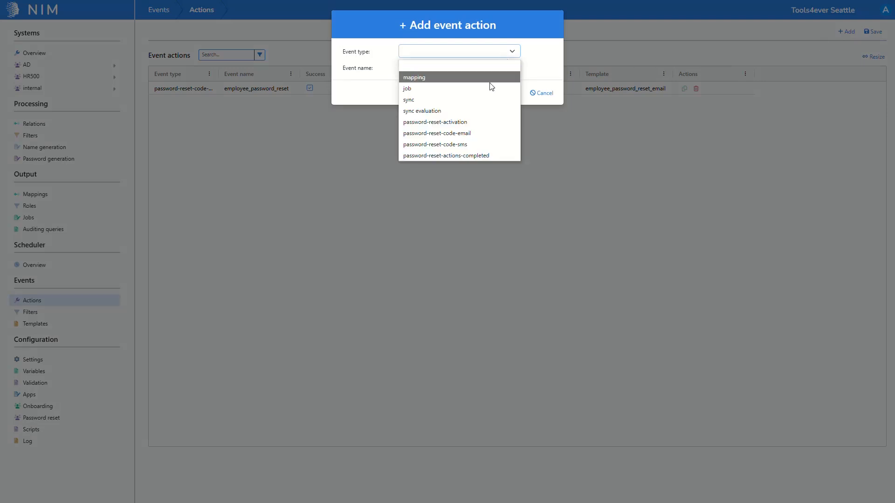
left_click(478, 144)
left_click(503, 68)
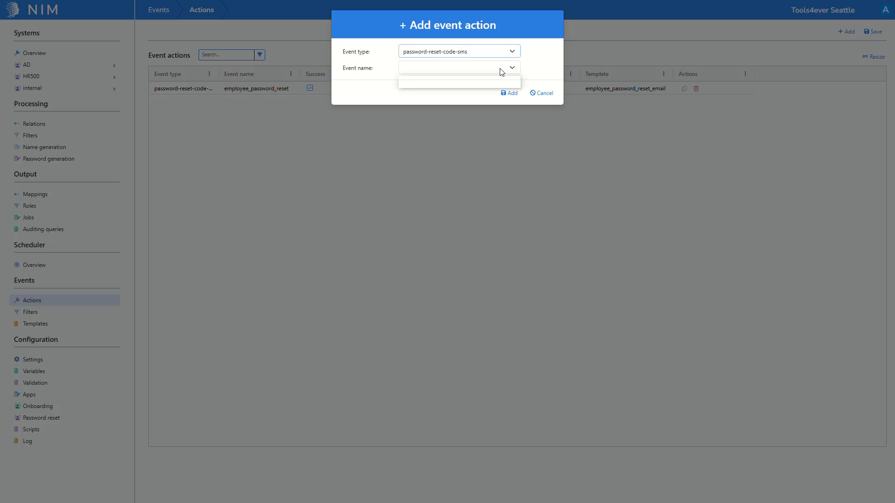
left_click(497, 82)
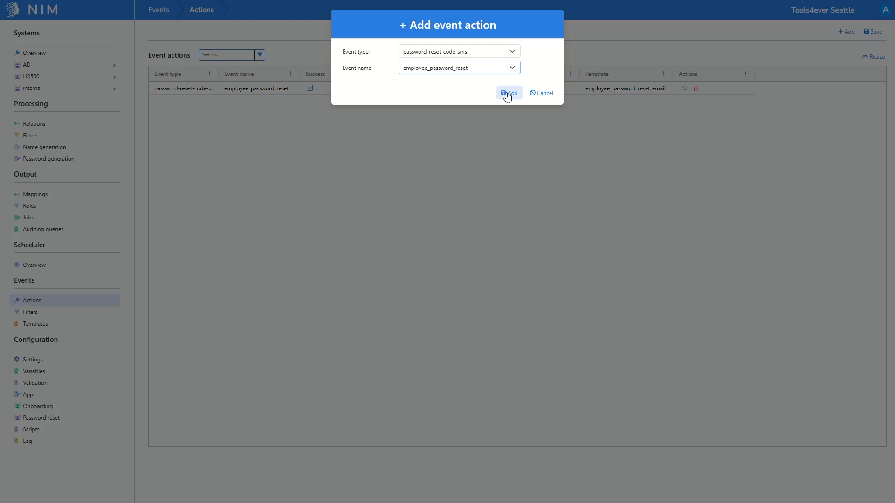
left_click(506, 93)
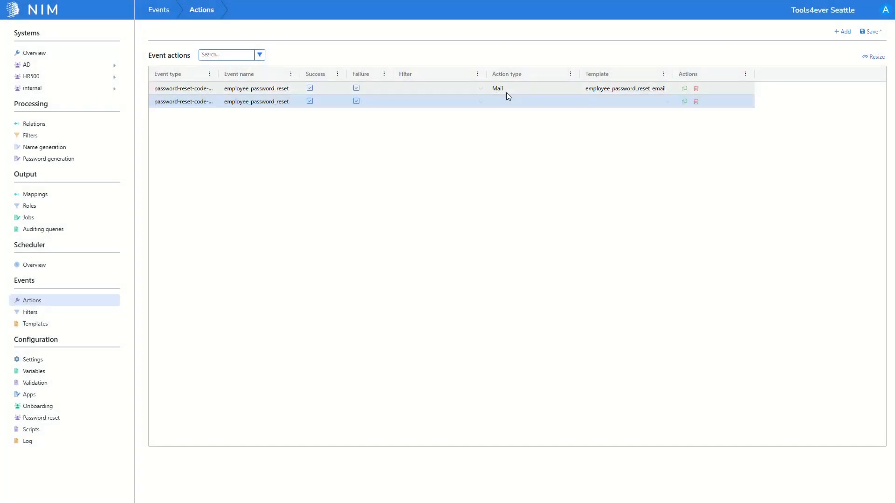
- Assign the employee_password_reset_sms template to the SMS code event action and save the event actions
left_click(602, 102)
left_click(606, 150)
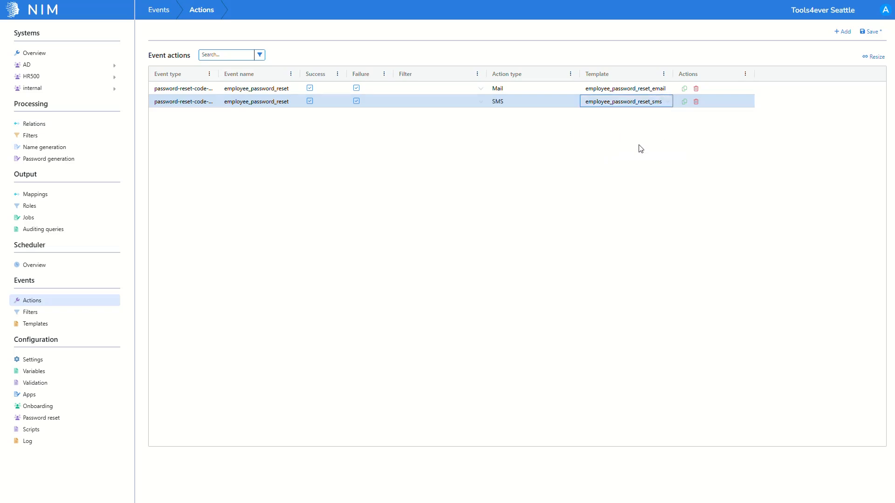
left_click(870, 34)
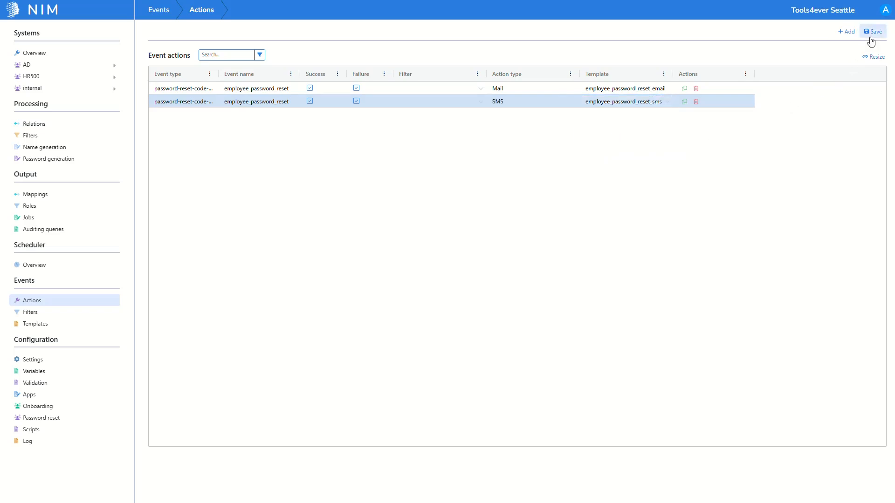